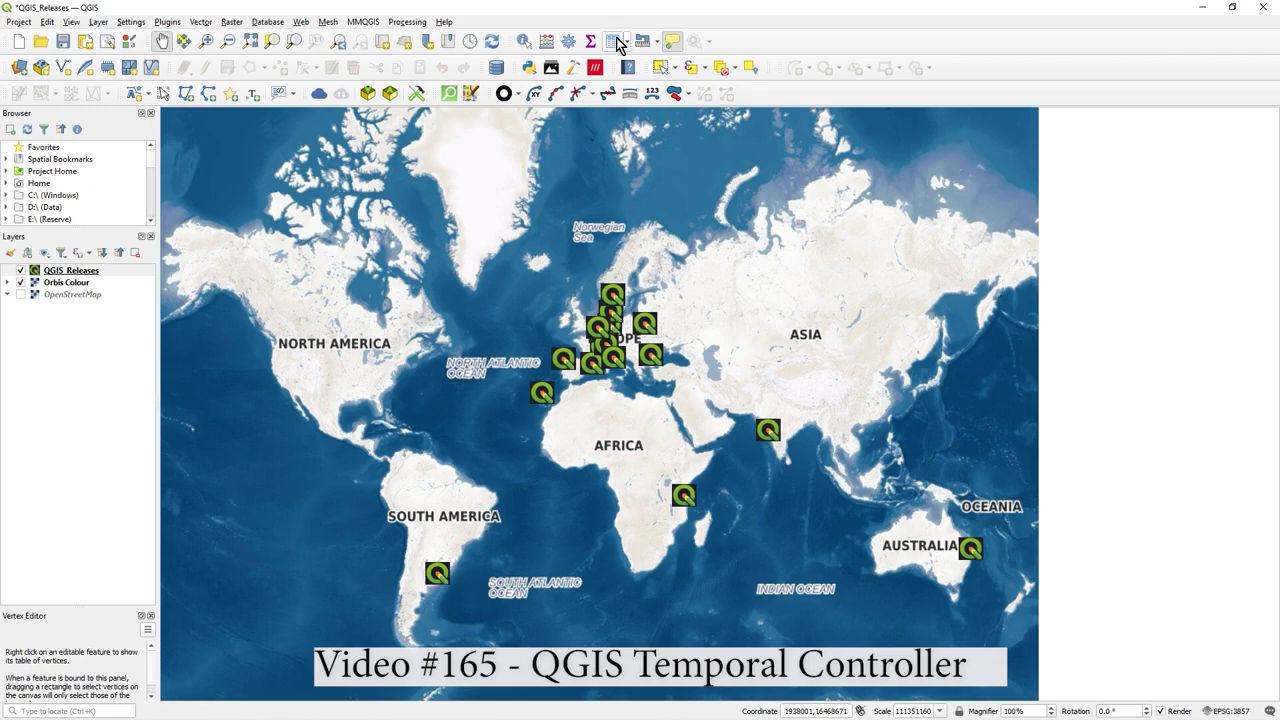
- Check the QGIS version details, then shift the map view slightly right and down
left_click(444, 21)
left_click(483, 195)
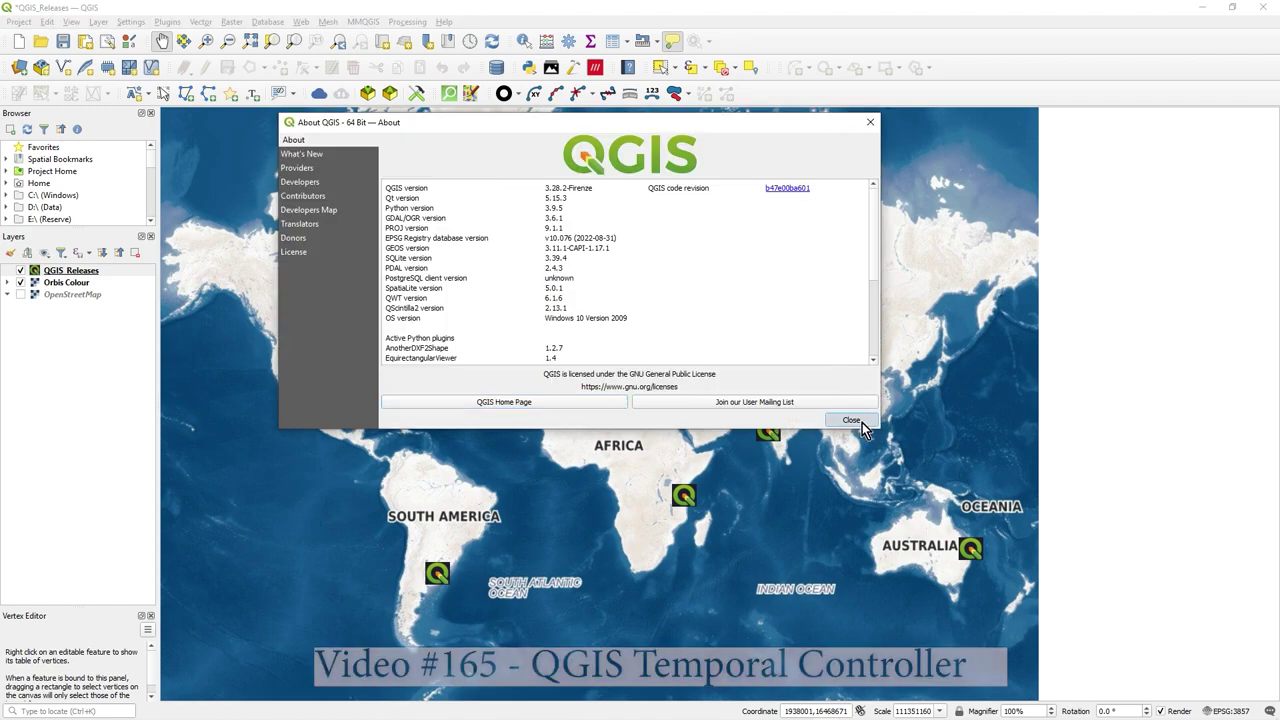
left_click(851, 419)
left_click_drag(589, 319, 611, 342)
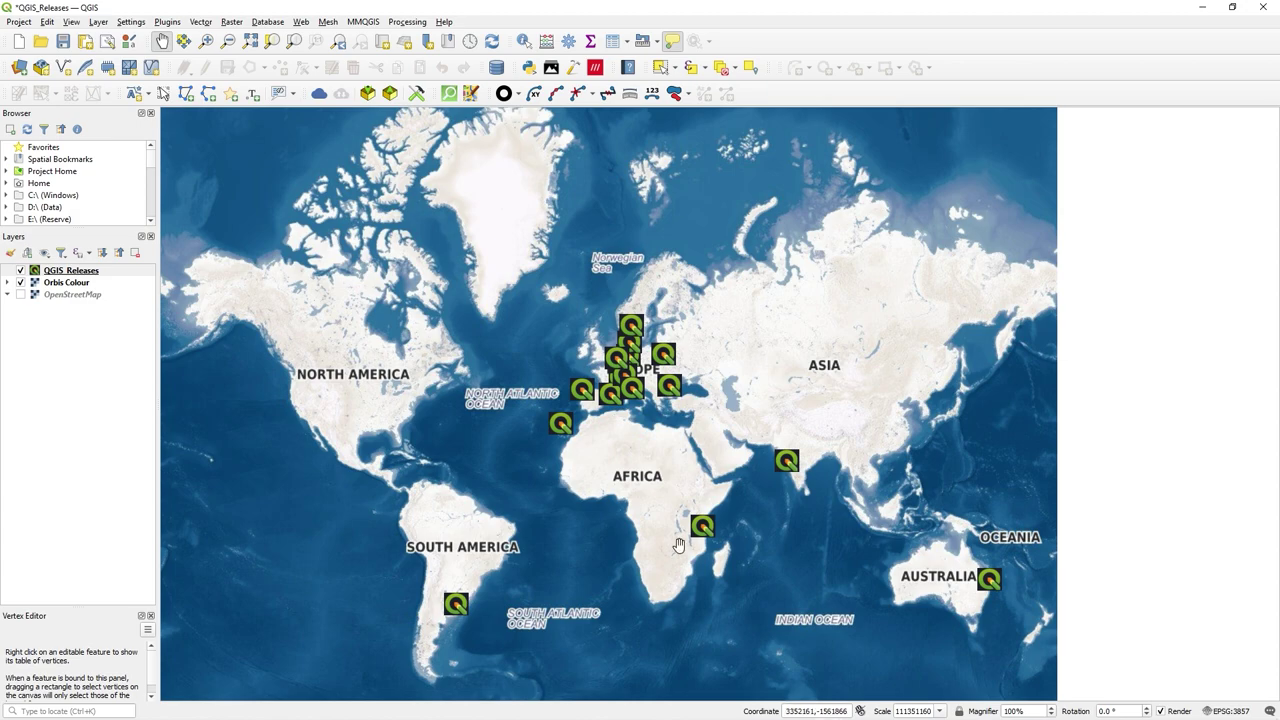
- Select the QGIS_Releases layer and view its Properties, closing them without changes
left_click(524, 42)
left_click(67, 273)
right_click(67, 274)
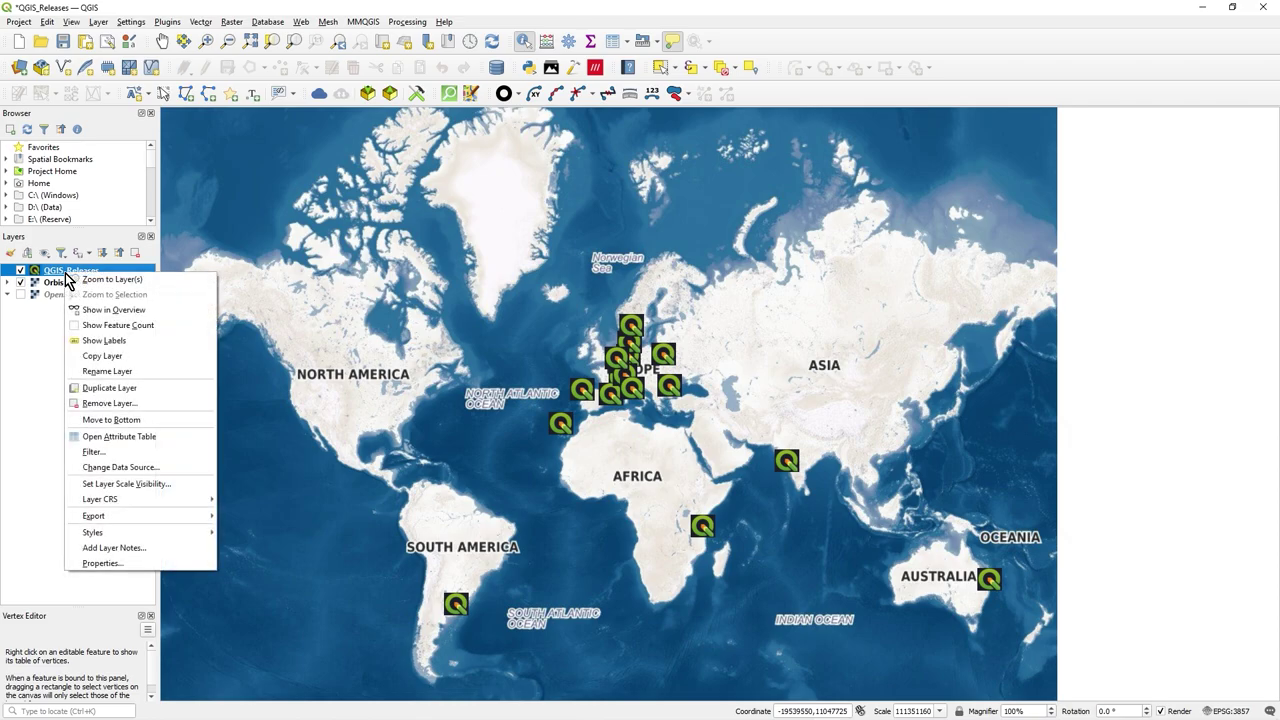
left_click(138, 566)
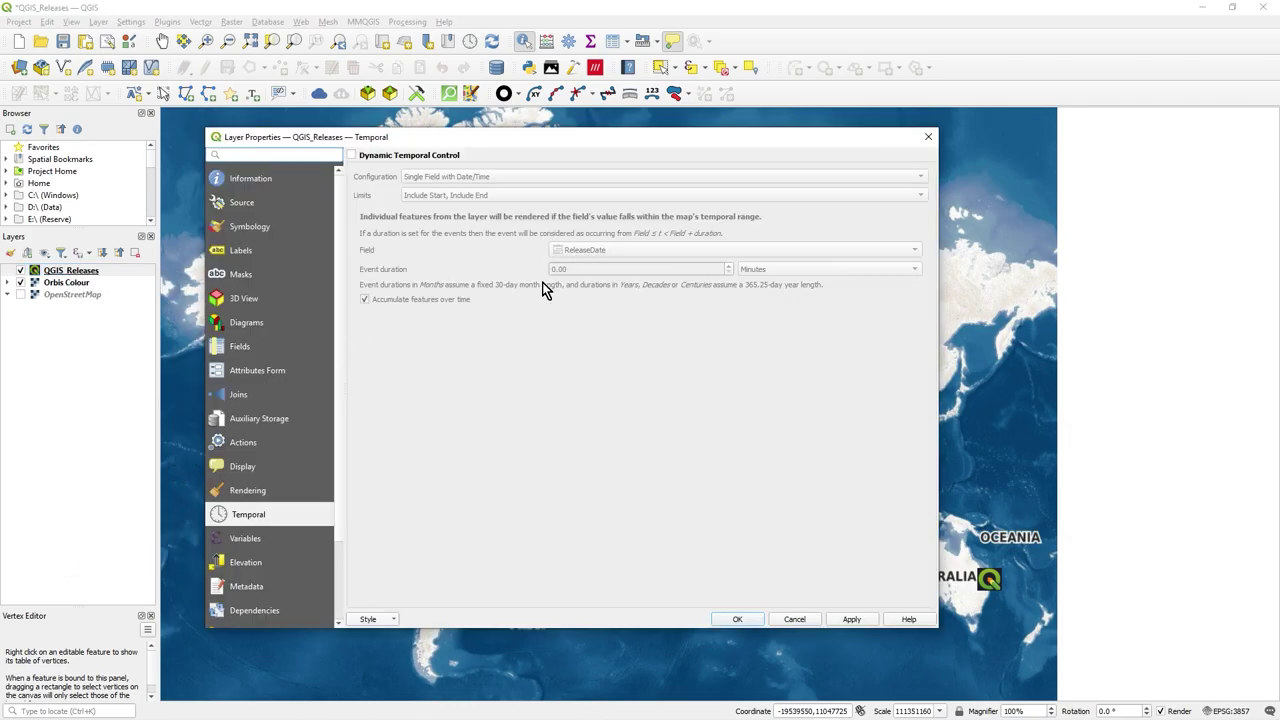
left_click(810, 618)
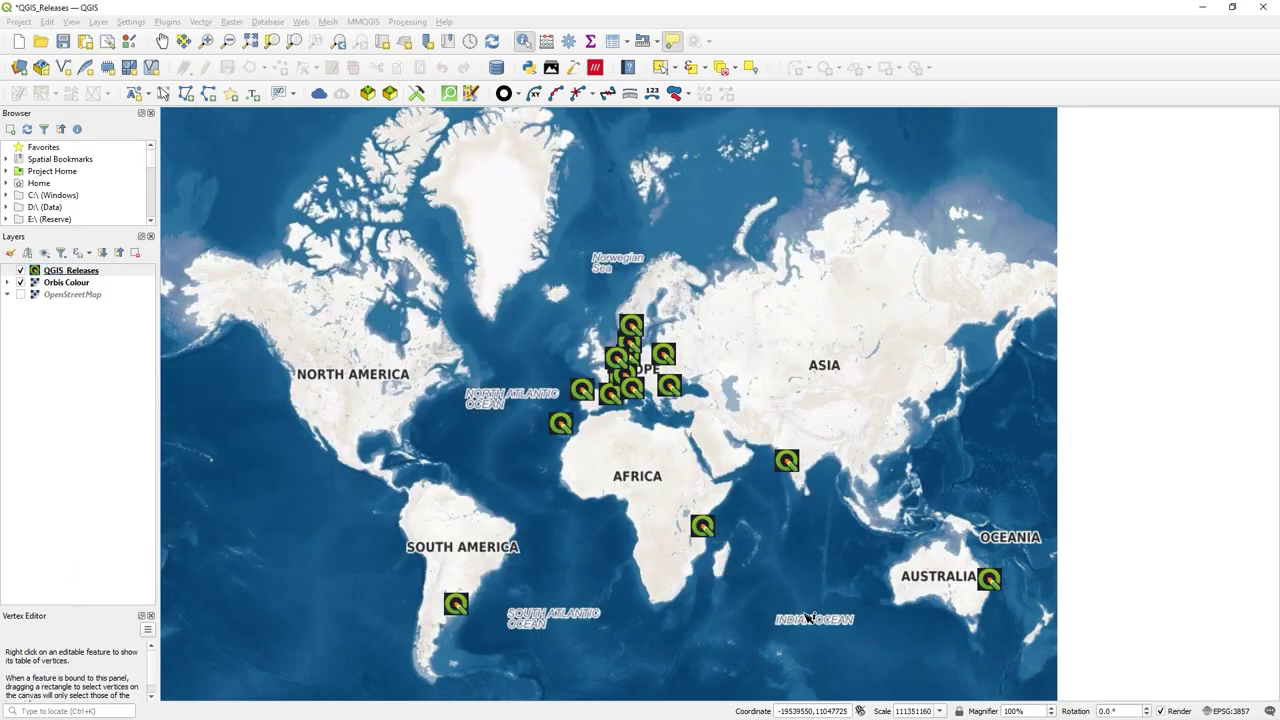
- Open the QGIS_Releases attribute table, select the Pi row with NULL coordinates, and review release dates
right_click(70, 274)
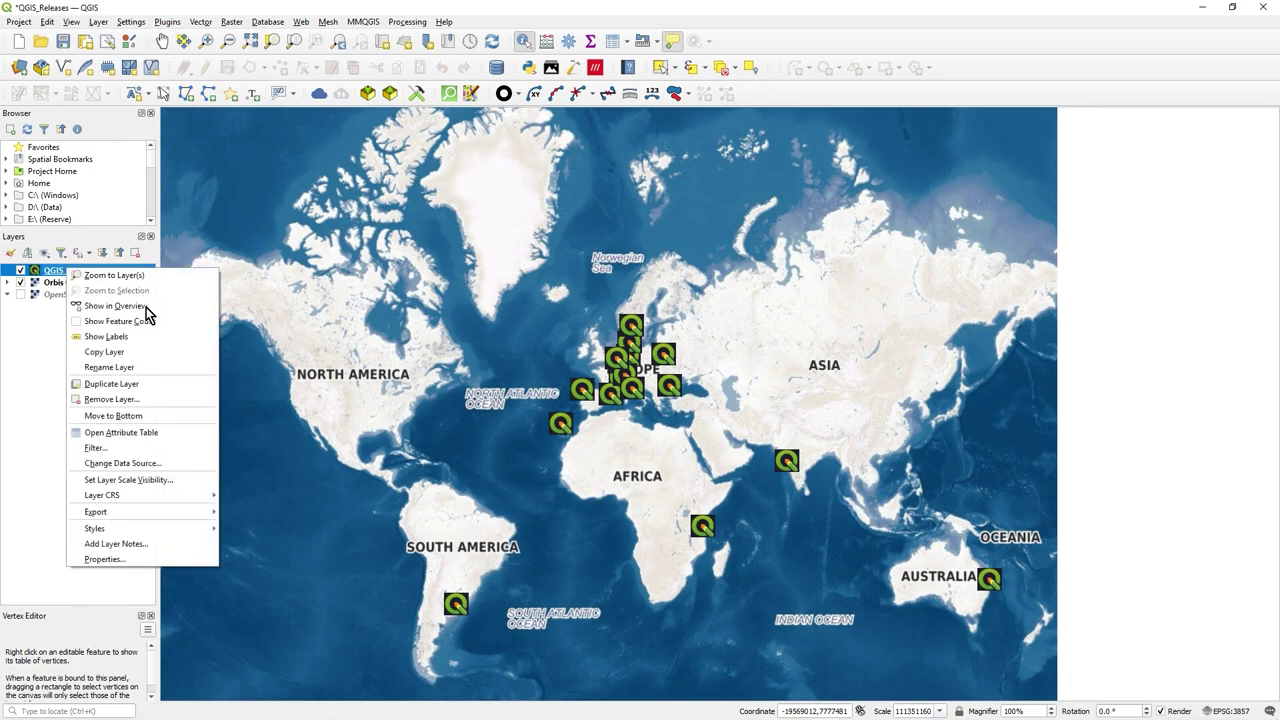
left_click(146, 432)
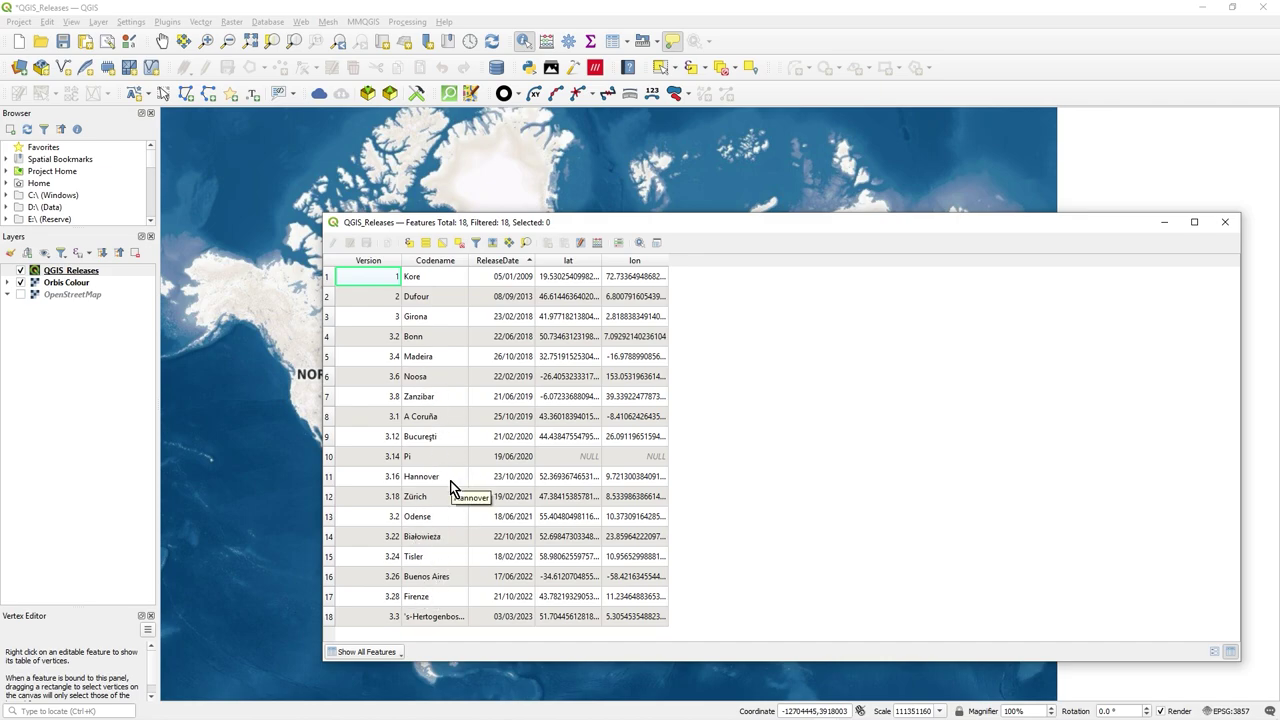
left_click(329, 457)
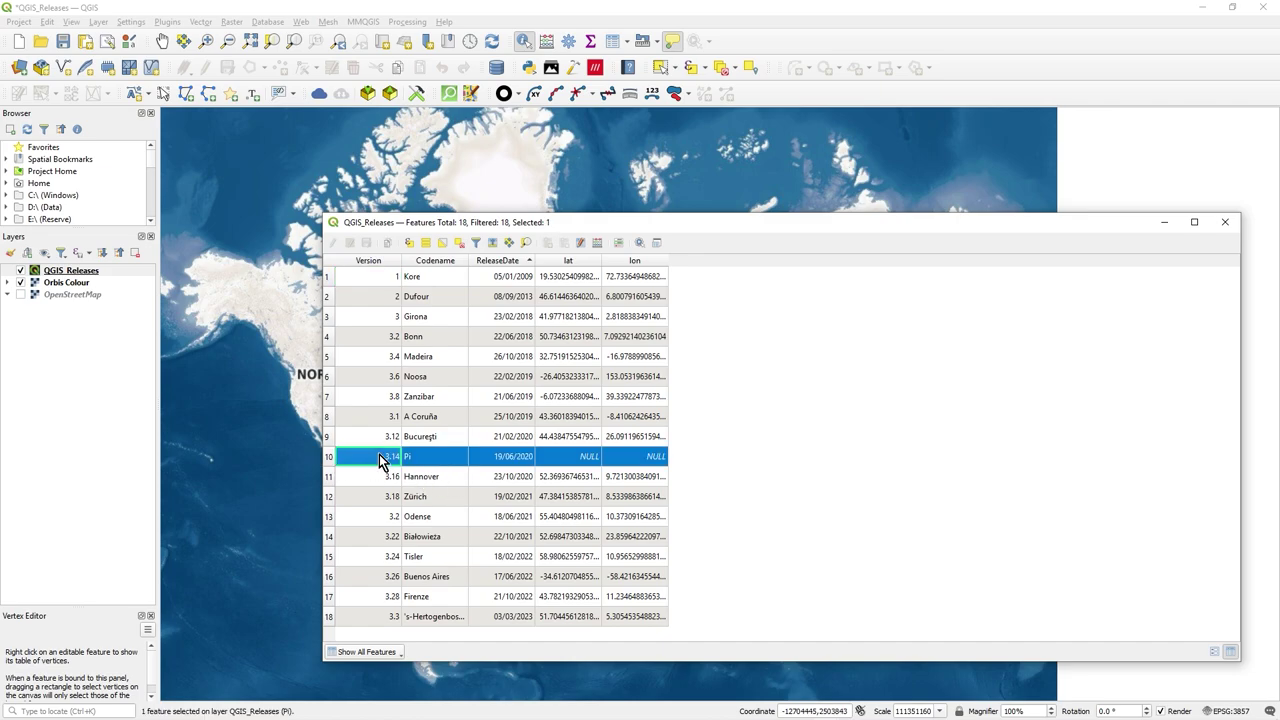
left_click(527, 482)
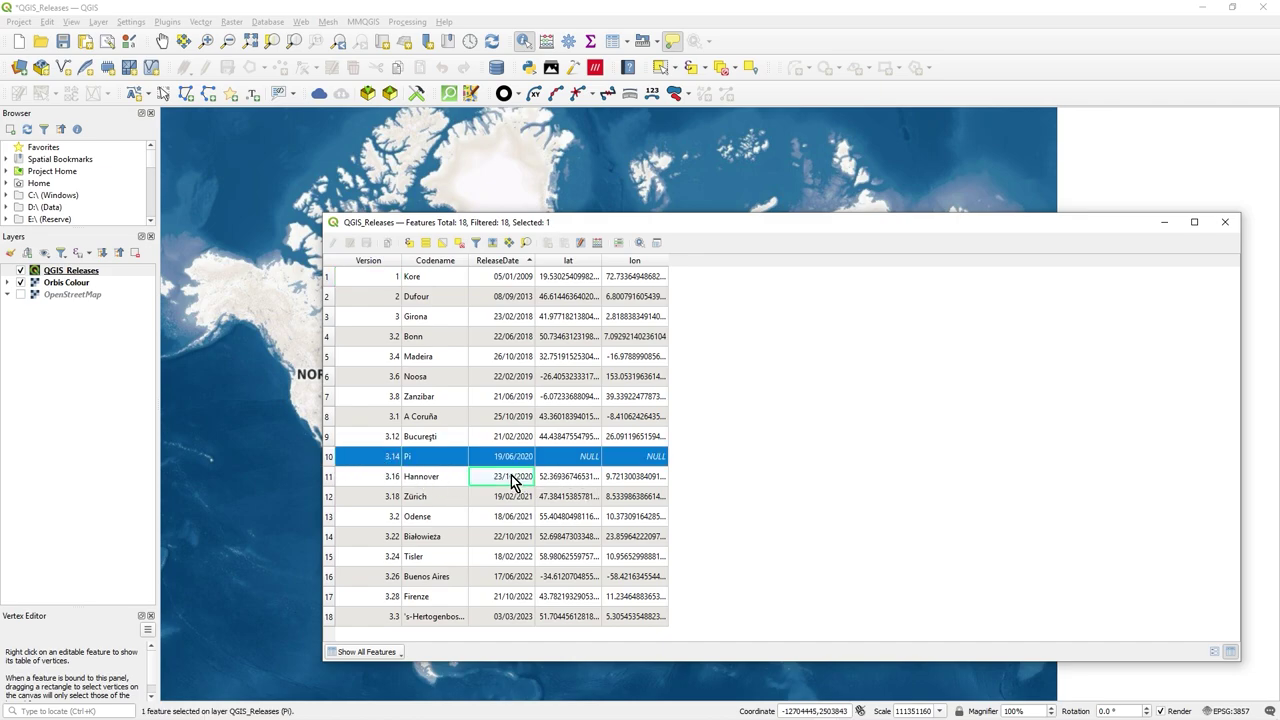
left_click(427, 279)
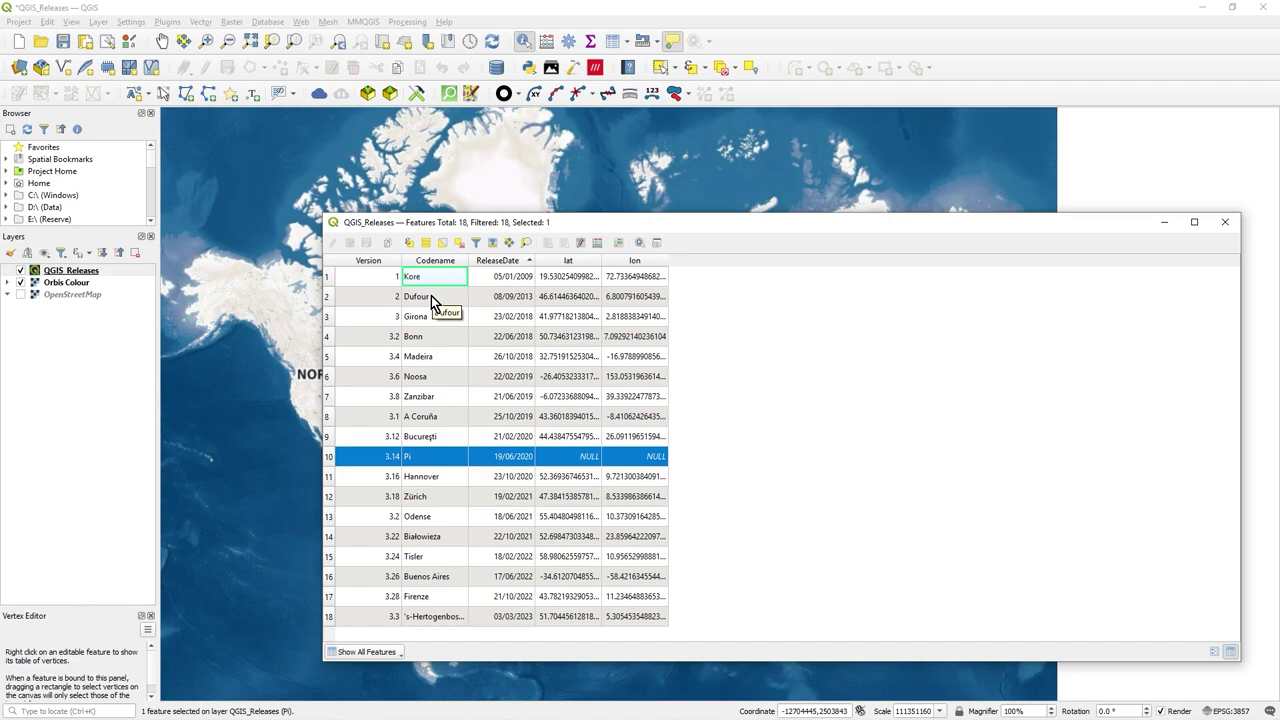
left_click(484, 273)
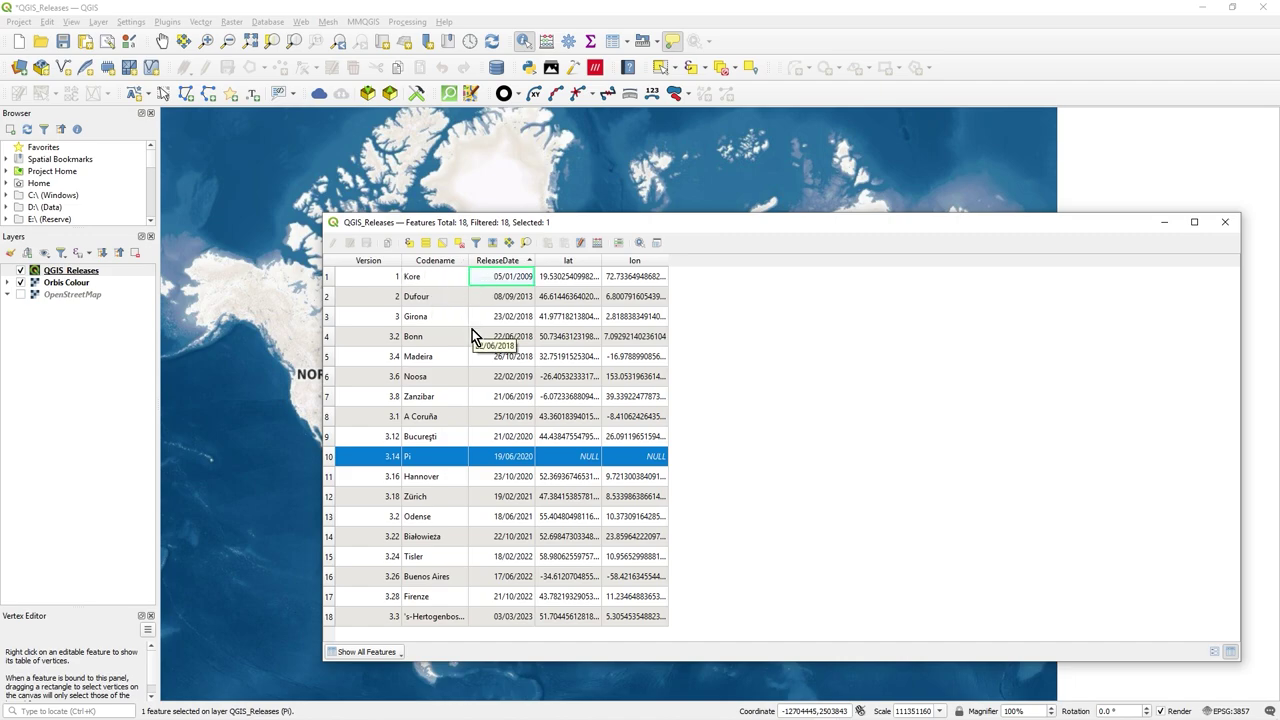
left_click(432, 273)
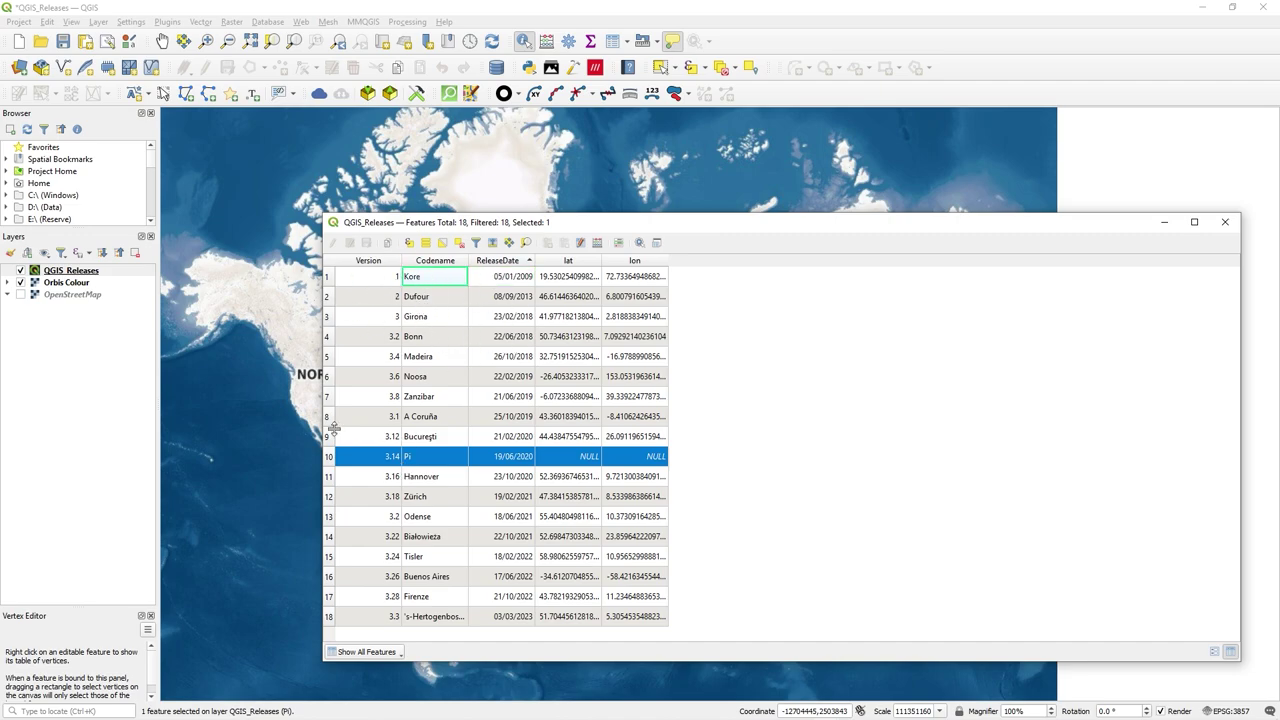
- Sort releases newest first by ReleaseDate, widen Codename, and check the earliest date 05/01/2009
left_click(530, 260)
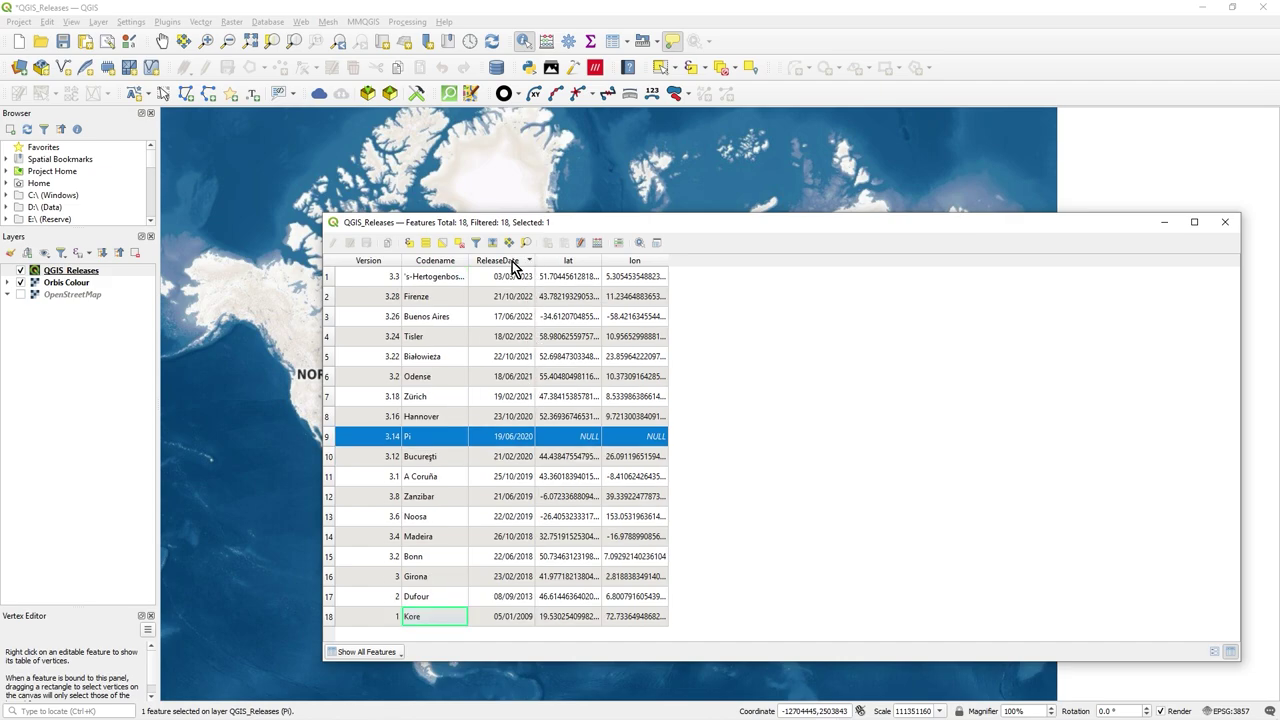
left_click(500, 276)
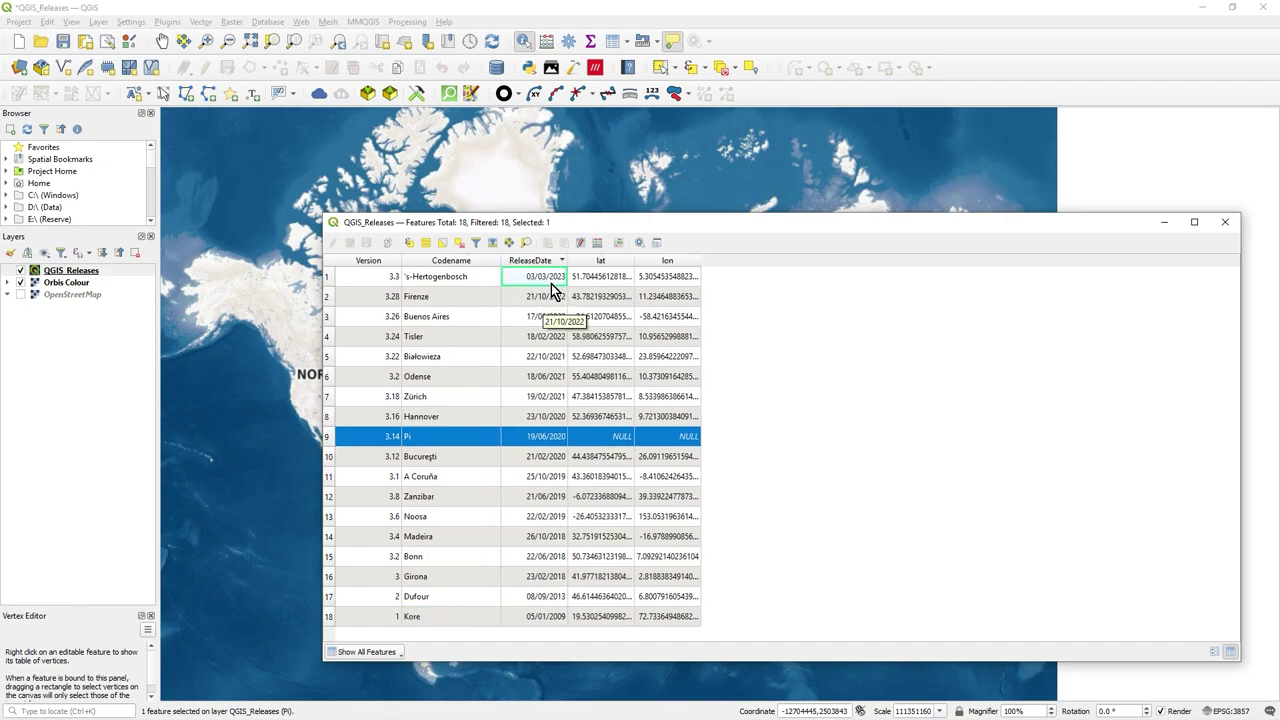
left_click(538, 618)
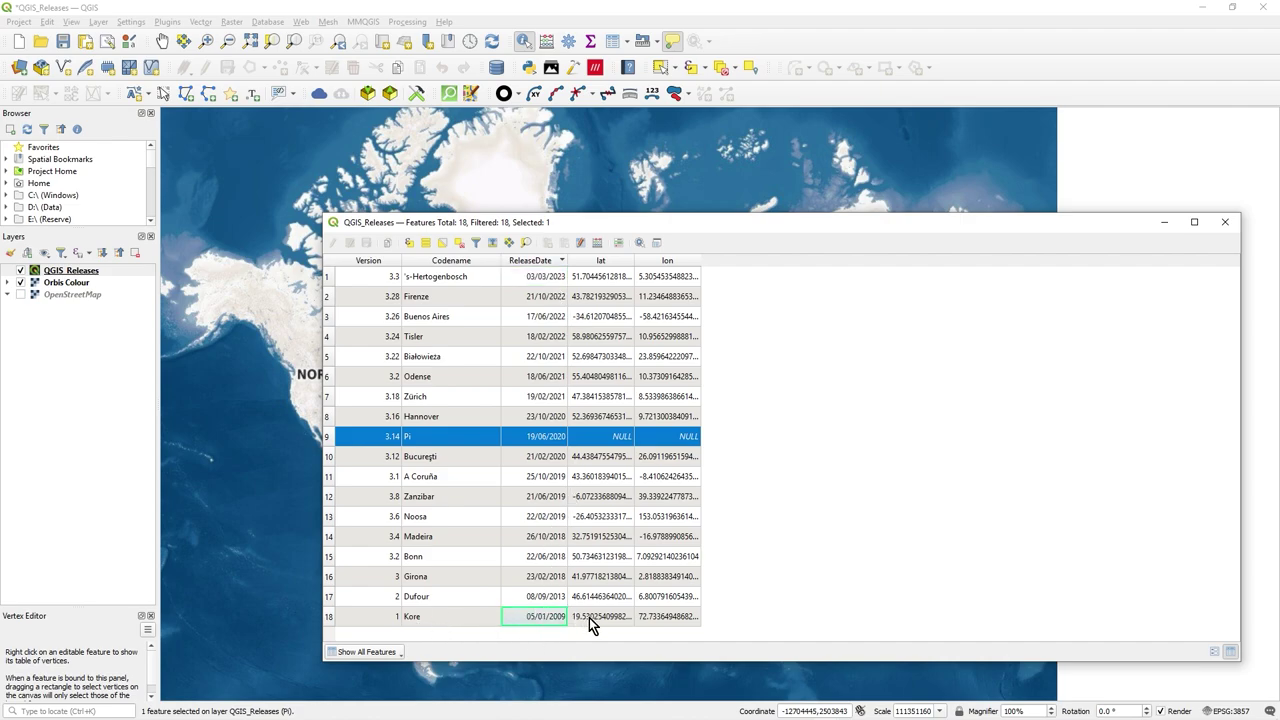
left_click(396, 622)
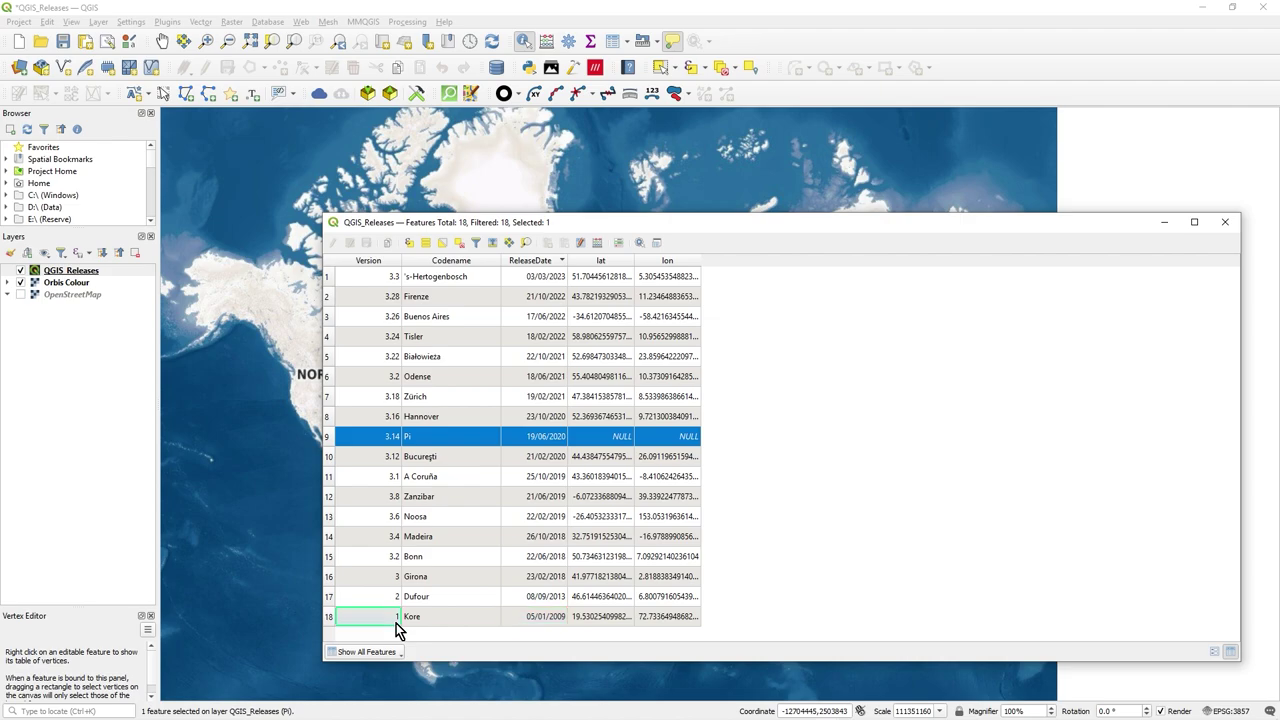
left_click(540, 622)
left_click(1226, 223)
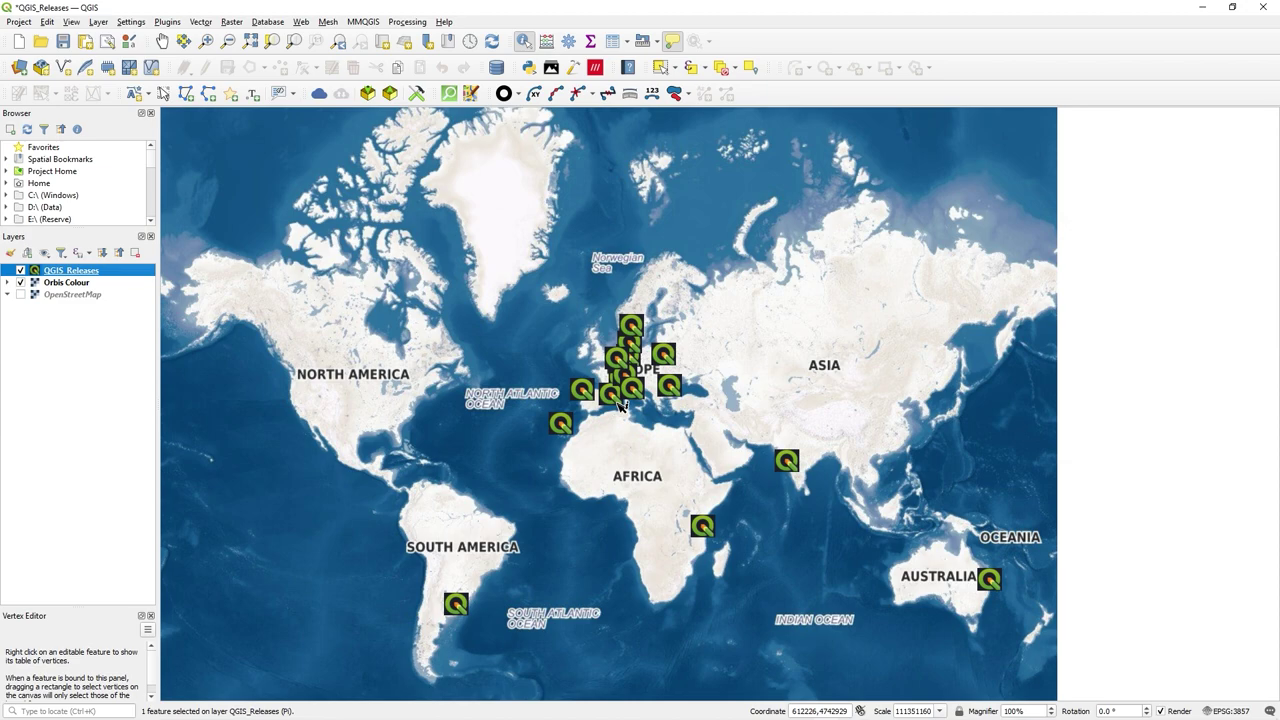
left_click(163, 42)
left_click_drag(705, 423, 652, 392)
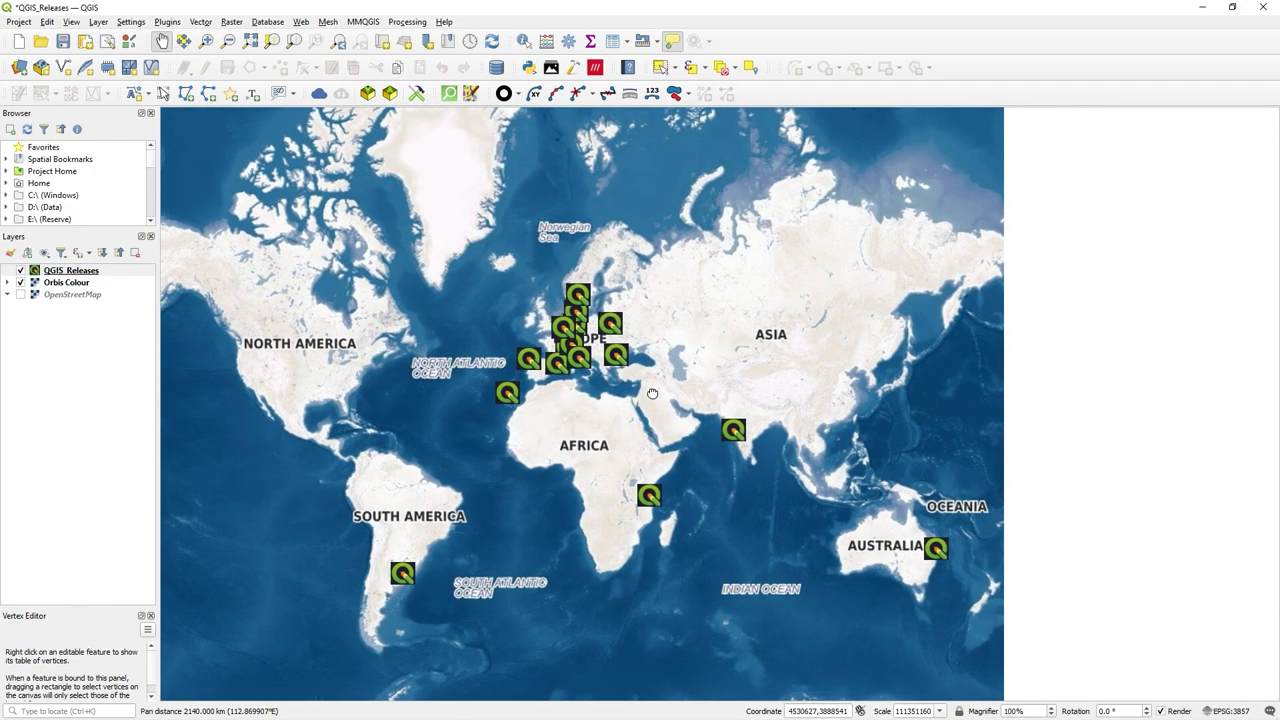
- Open the Temporal Controller panel, then select QGIS_Releases and bring up its layer options
left_click(471, 46)
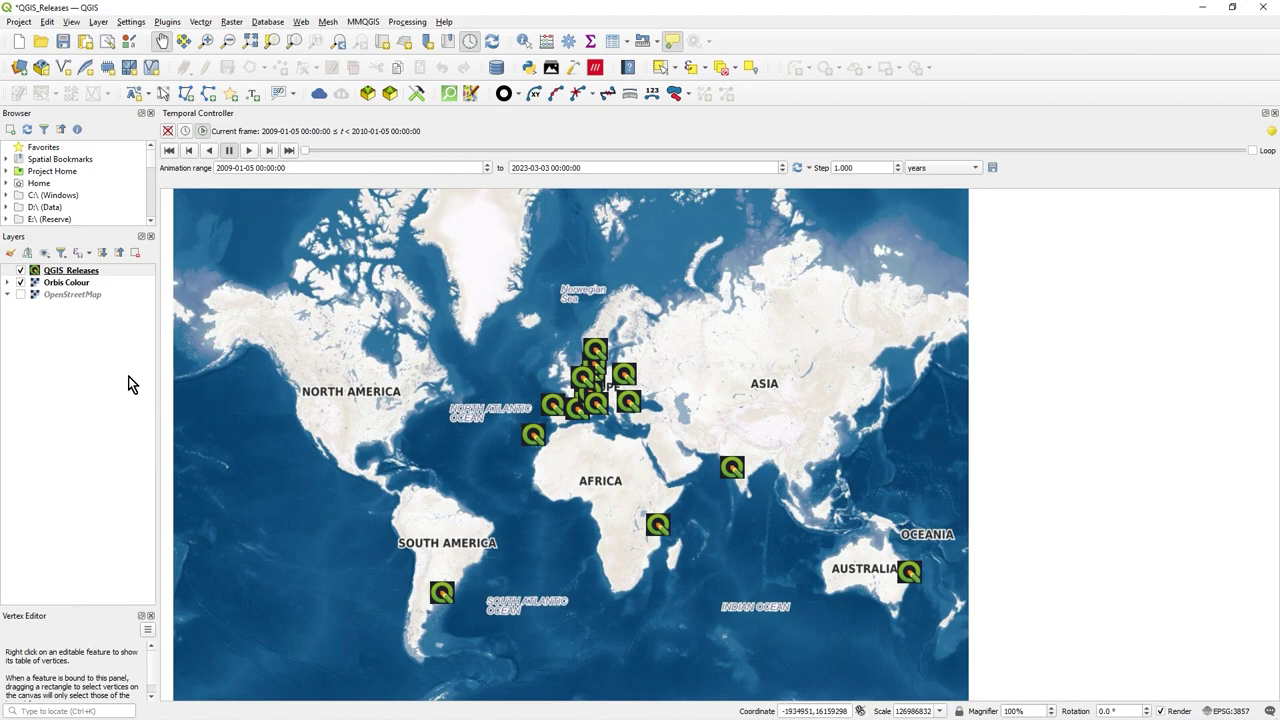
left_click(72, 274)
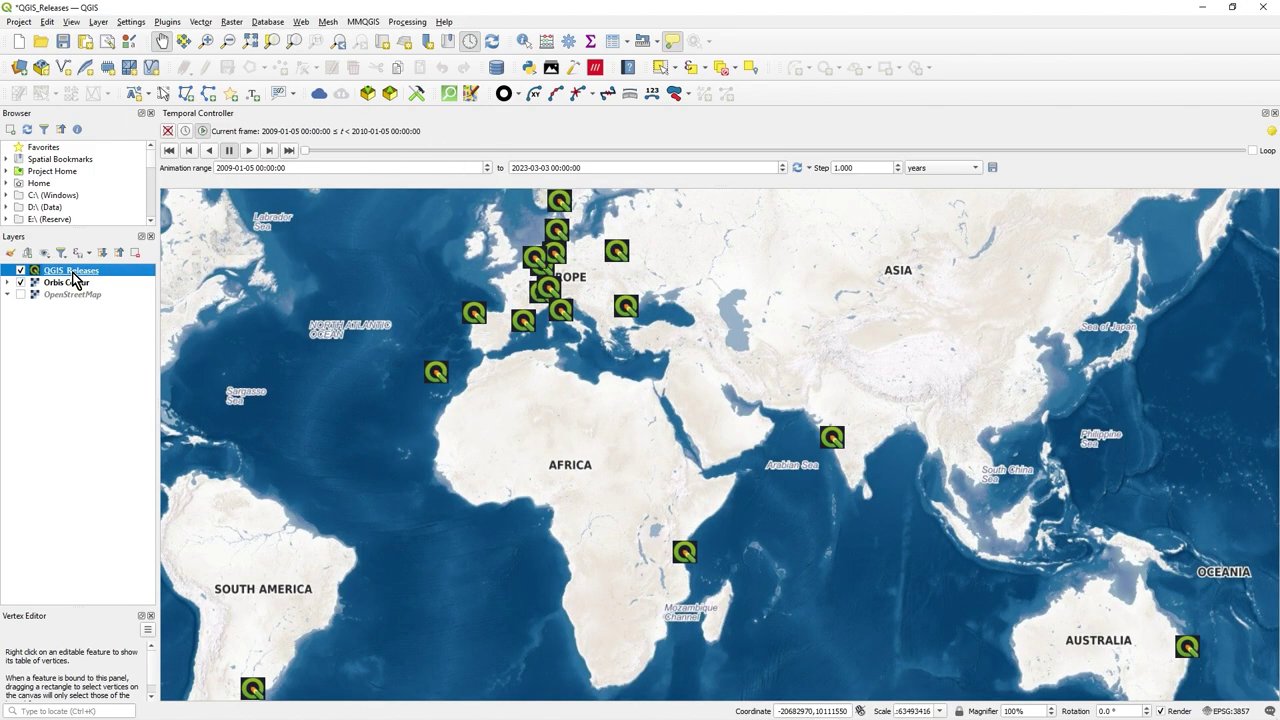
right_click(72, 273)
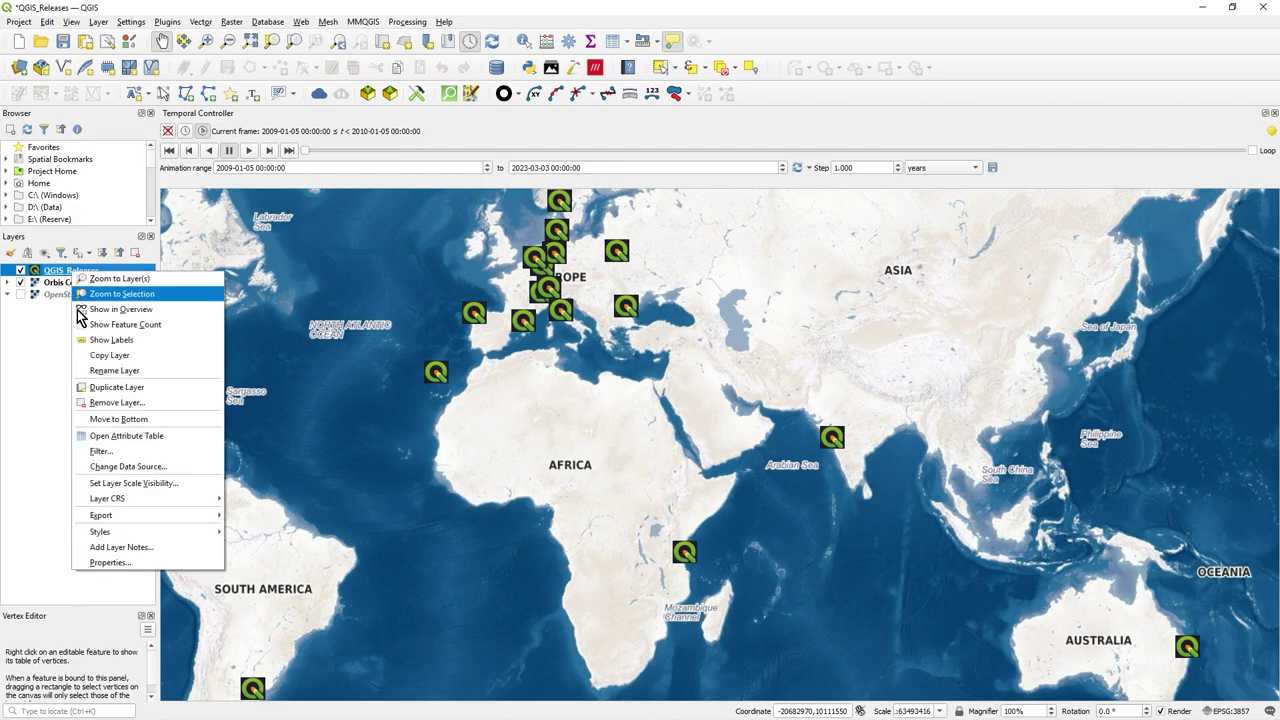
- Enable Dynamic Temporal Control for QGIS_Releases using Single Field with Date/Time on ReleaseDate
left_click(140, 568)
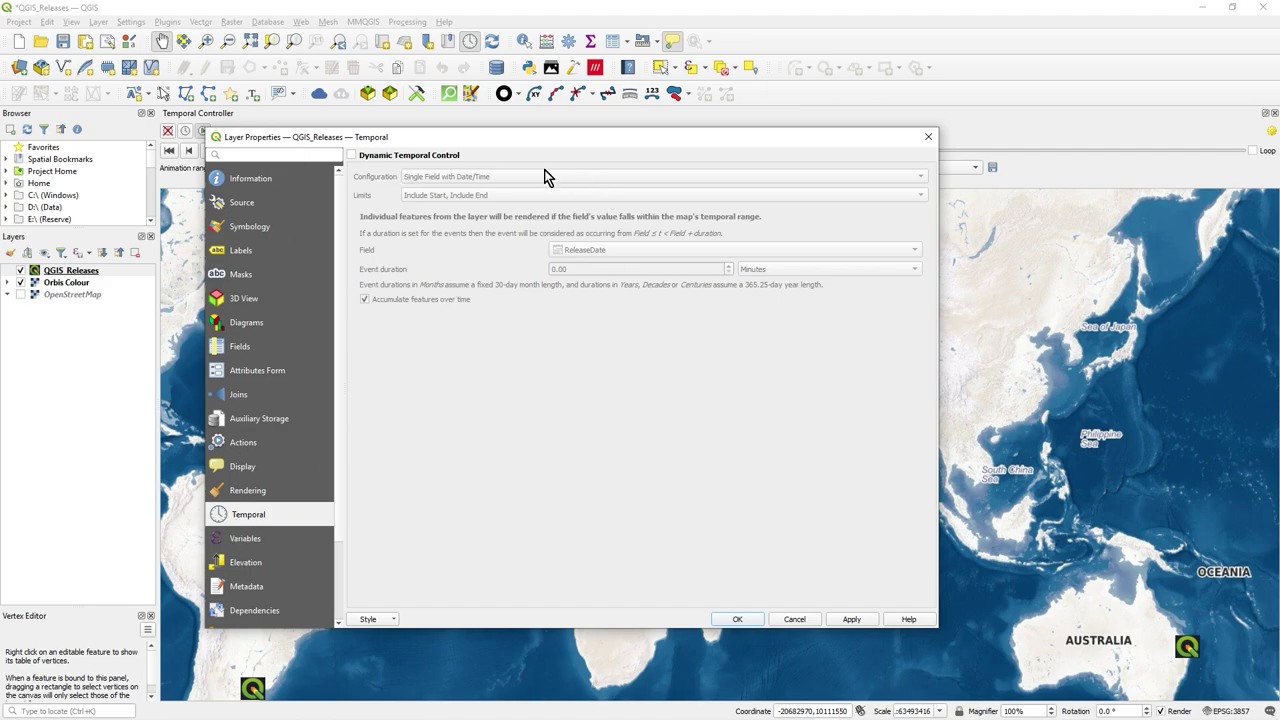
left_click(370, 158)
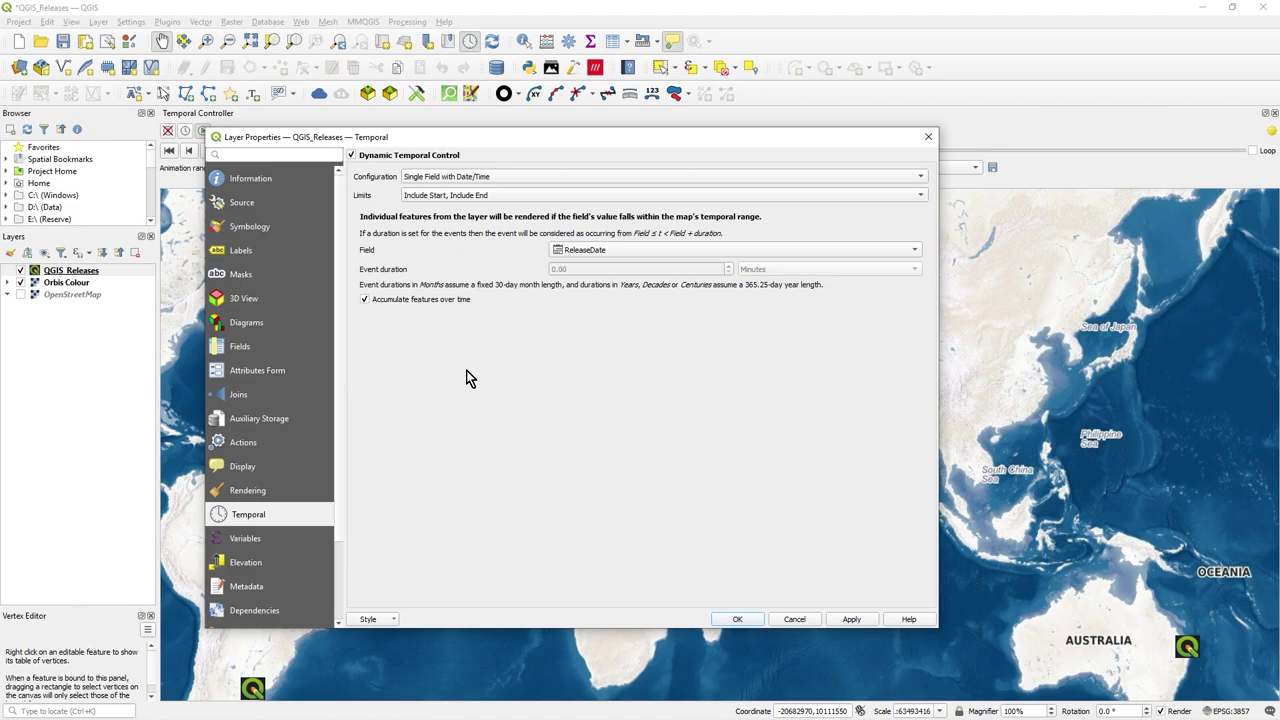
left_click(464, 177)
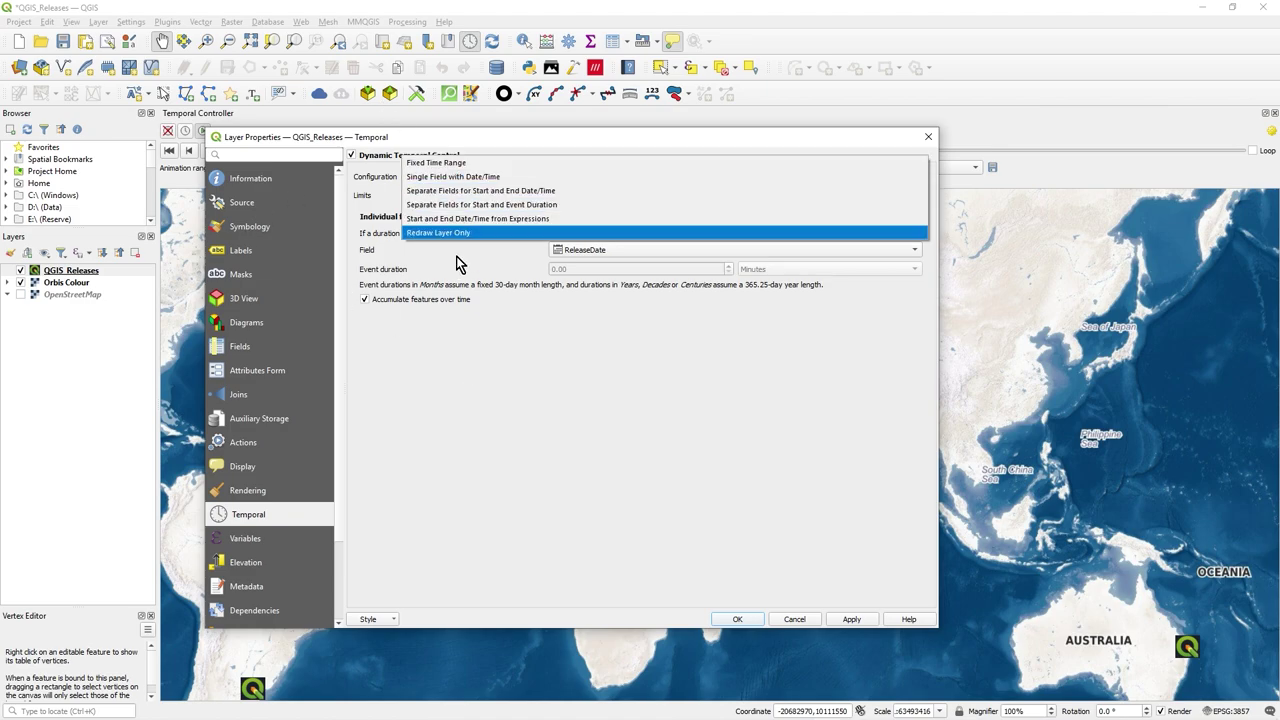
left_click(559, 176)
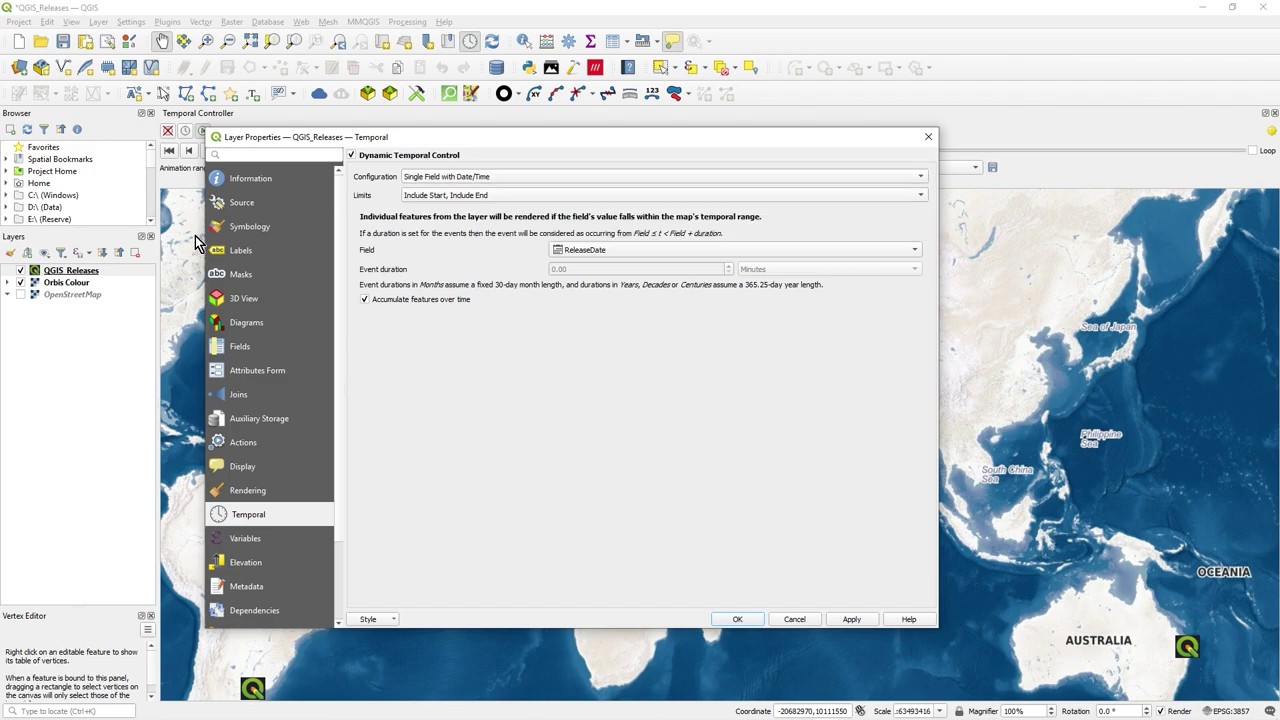
left_click(91, 275)
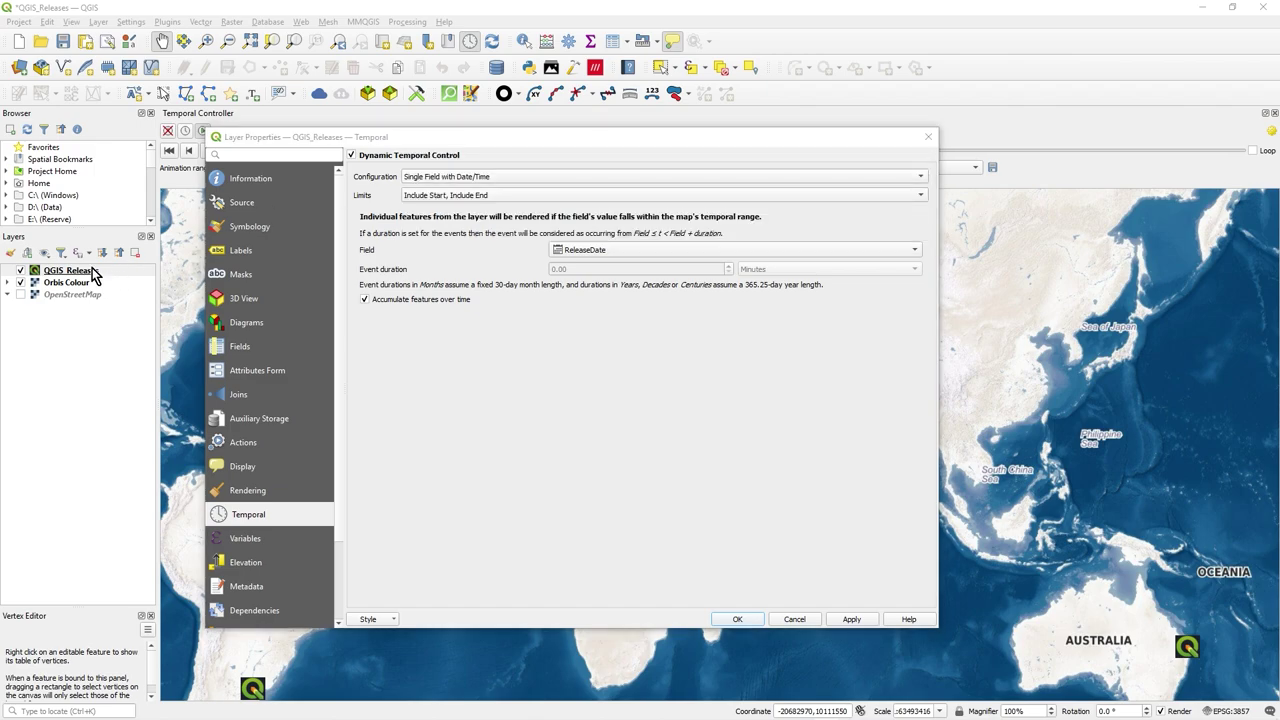
left_click(490, 195)
left_click(490, 195)
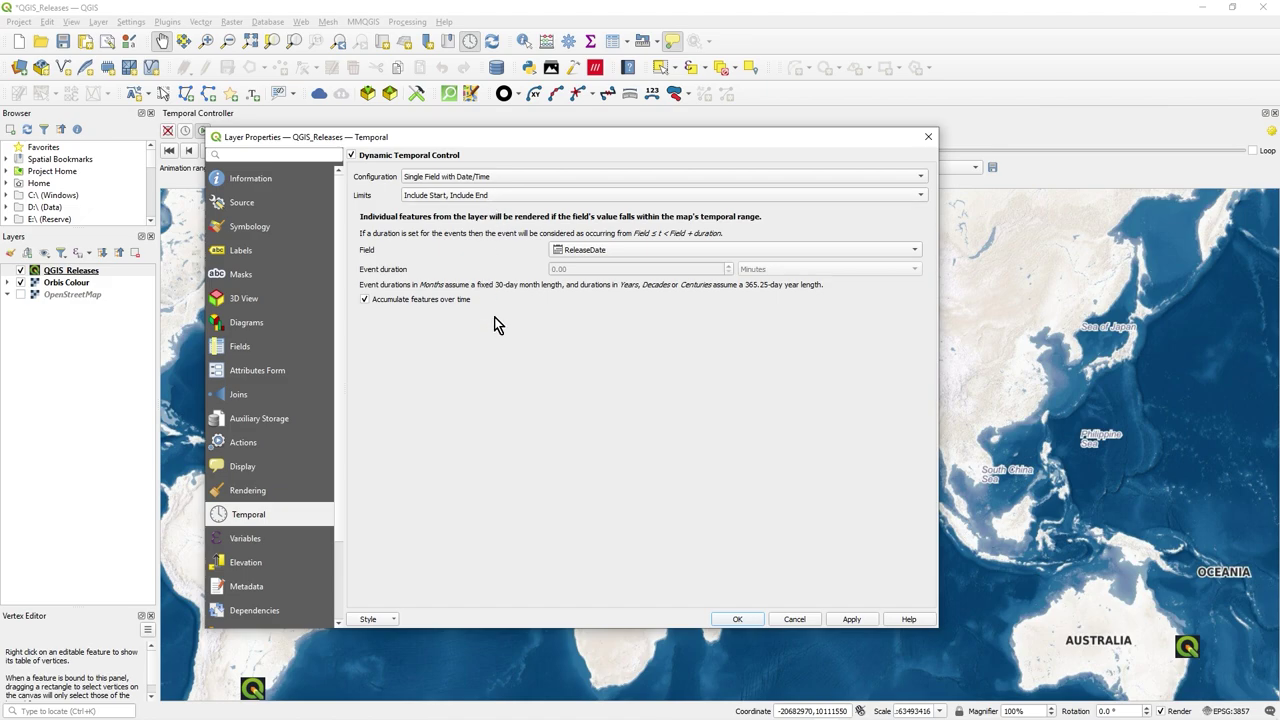
left_click(686, 250)
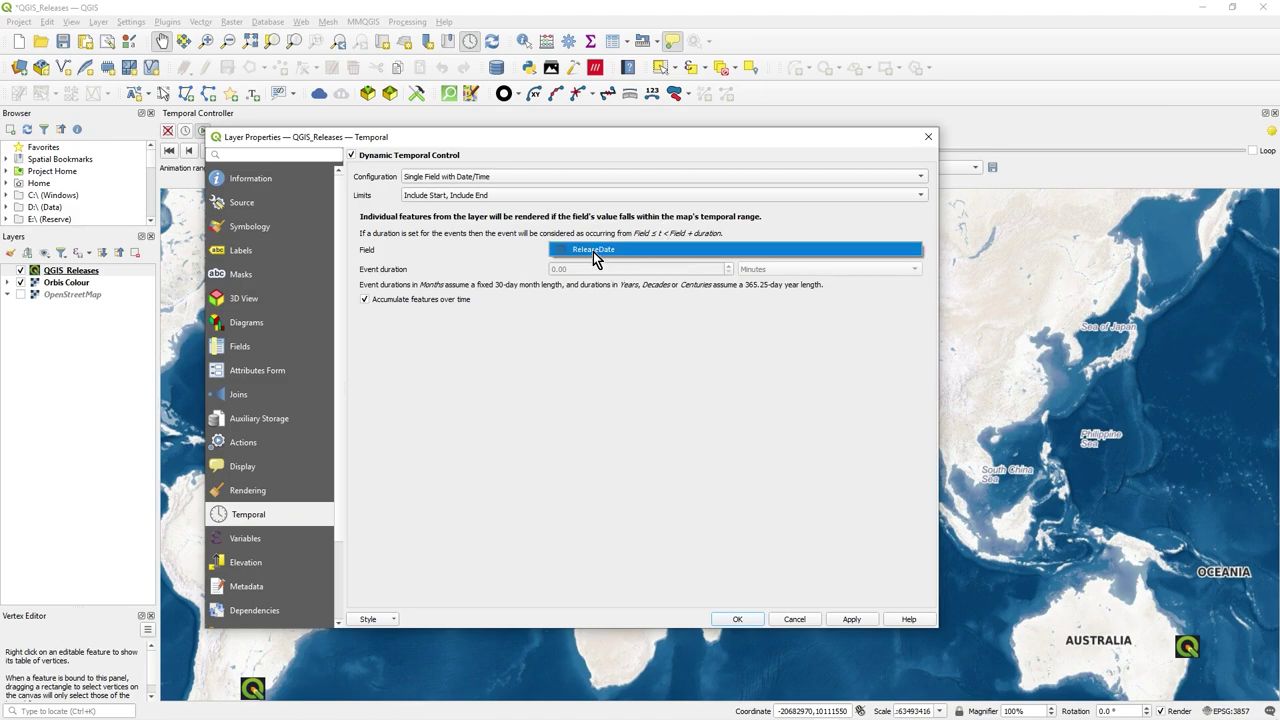
left_click(594, 252)
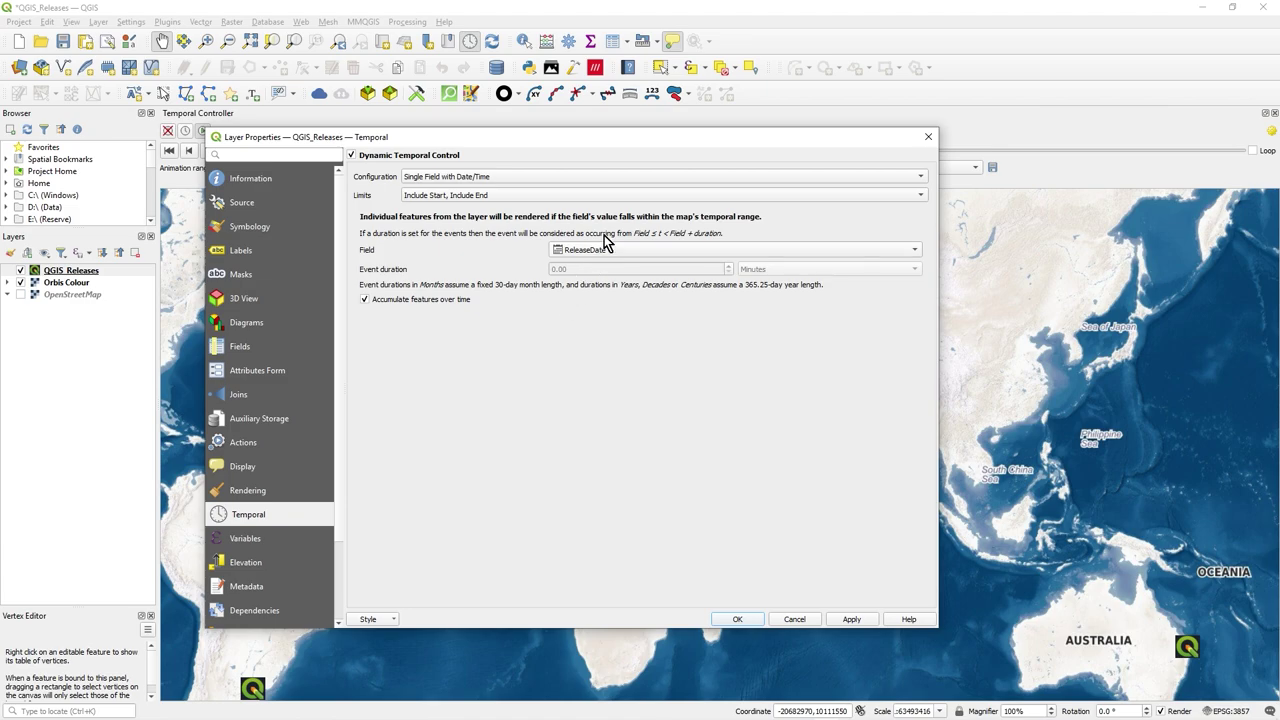
- Keep minutes duration and Accumulate features on, apply the temporal settings, and view the world map
left_click(366, 300)
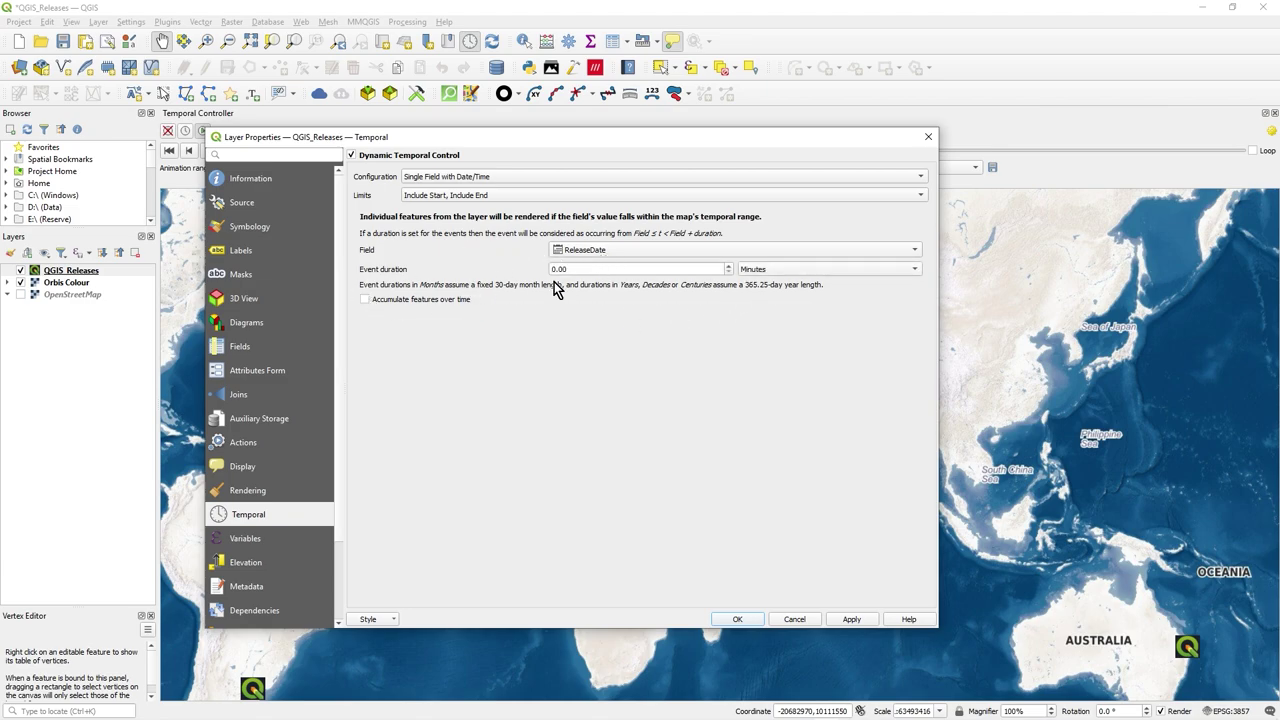
left_click(790, 273)
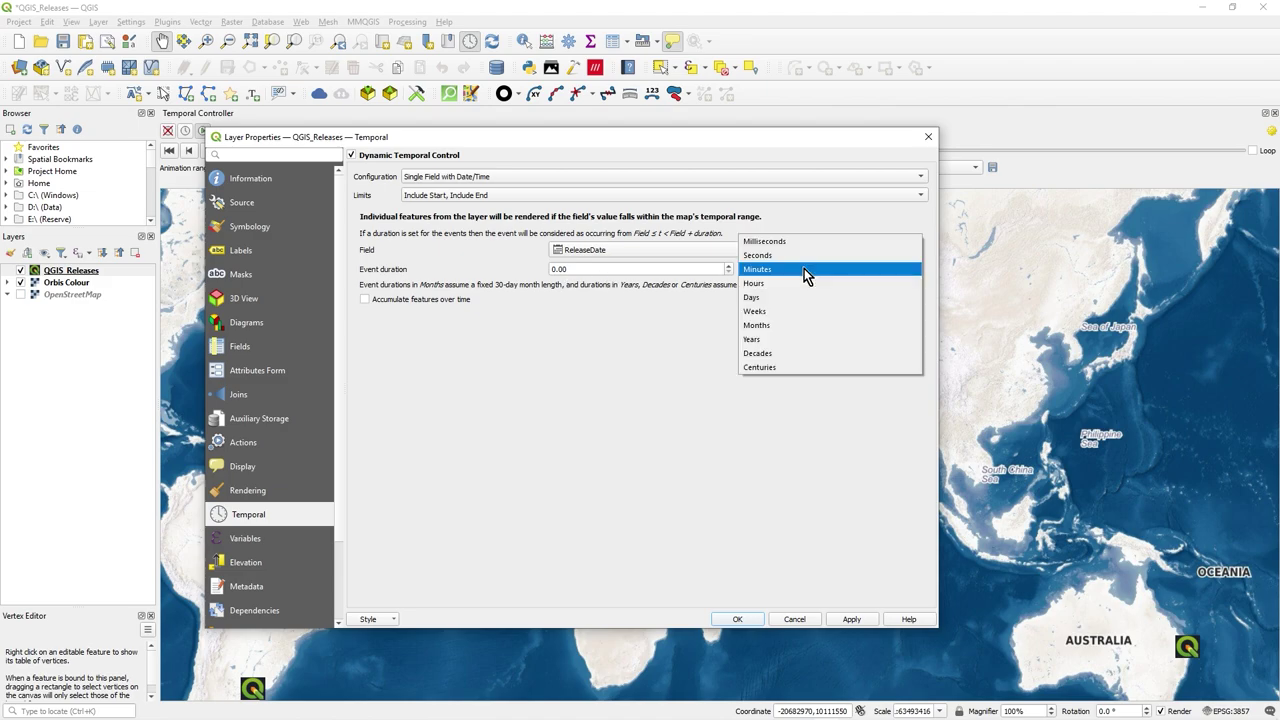
left_click(533, 356)
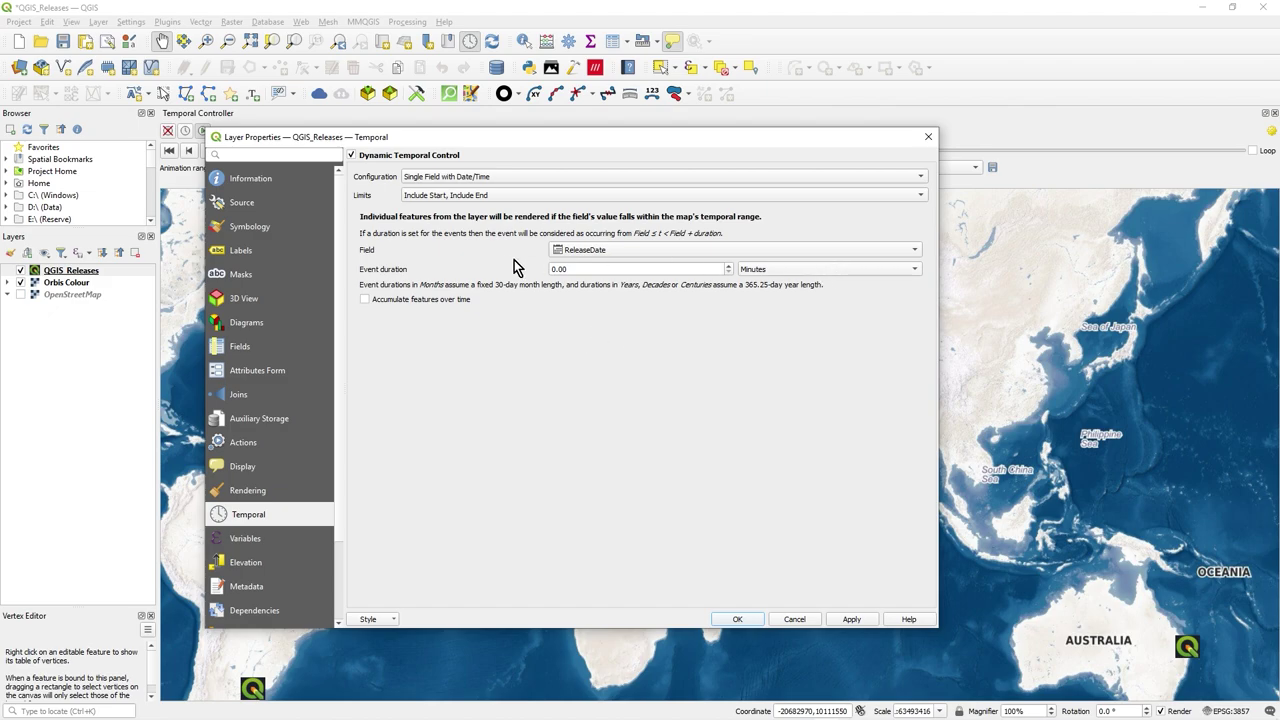
left_click(421, 300)
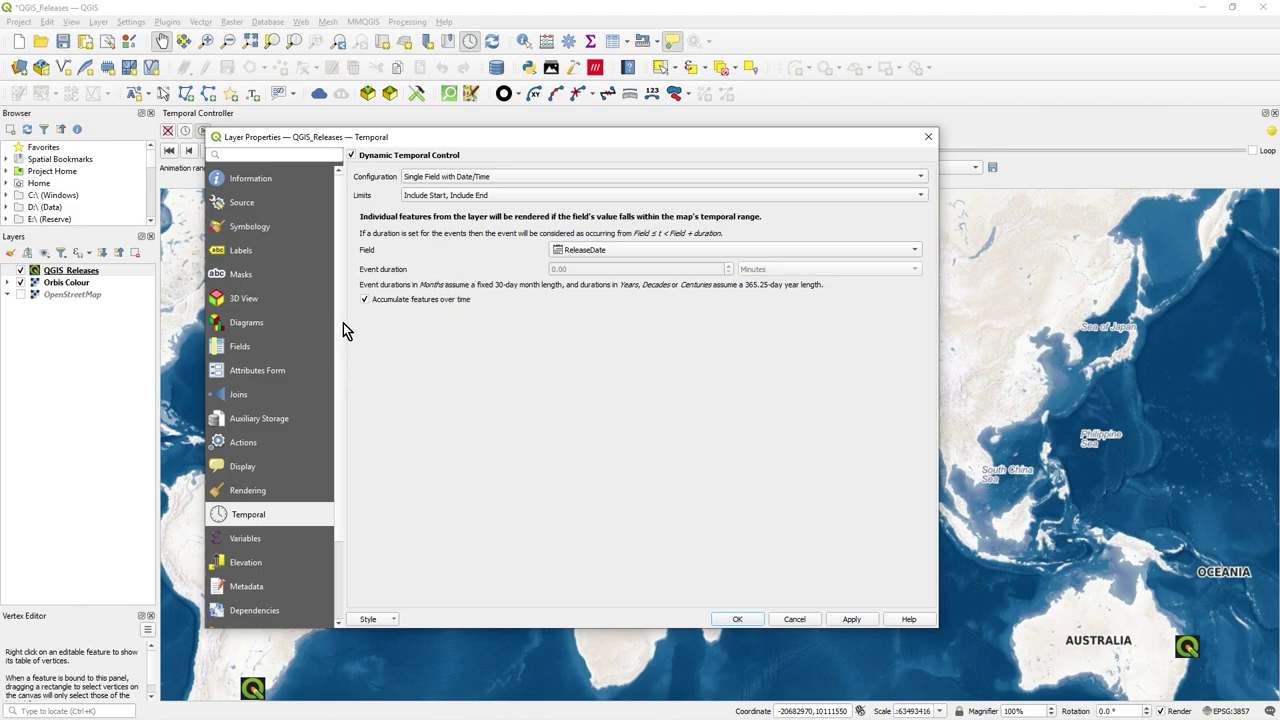
left_click(760, 620)
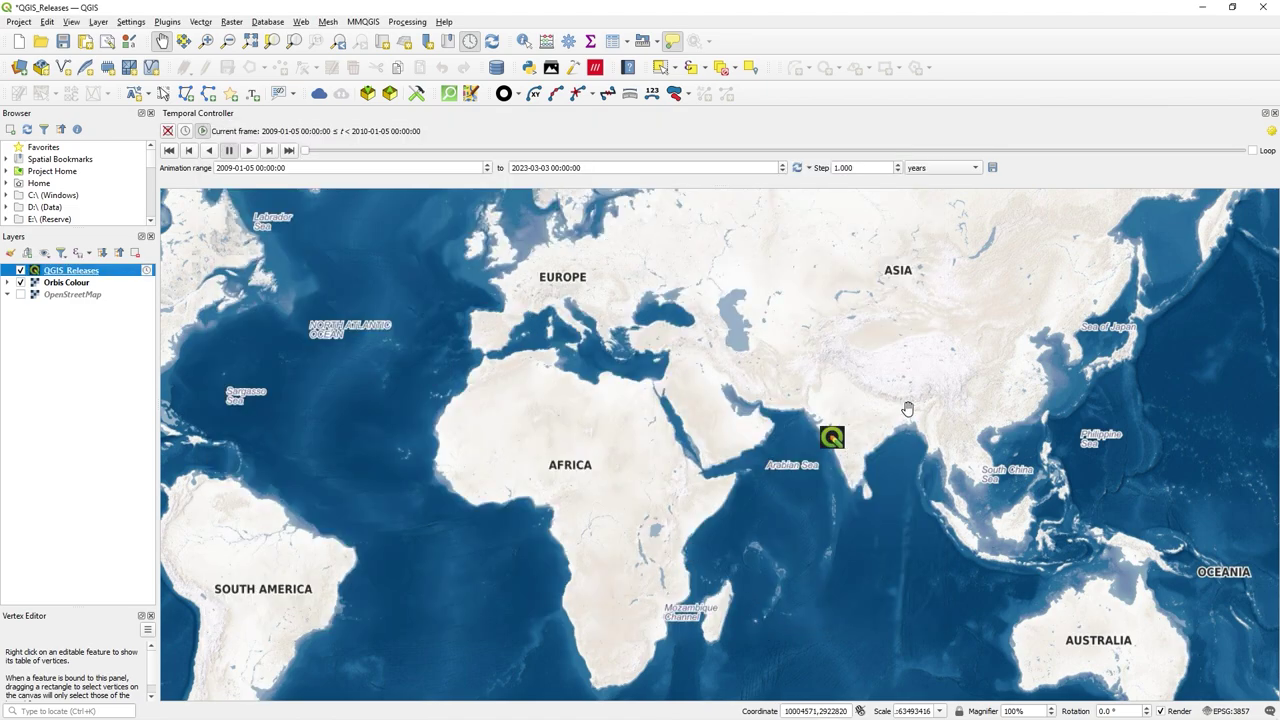
left_click_drag(862, 430, 895, 409)
scroll(898, 419, "down", 1)
scroll(864, 424, "up", 1)
scroll(924, 438, "down", 1)
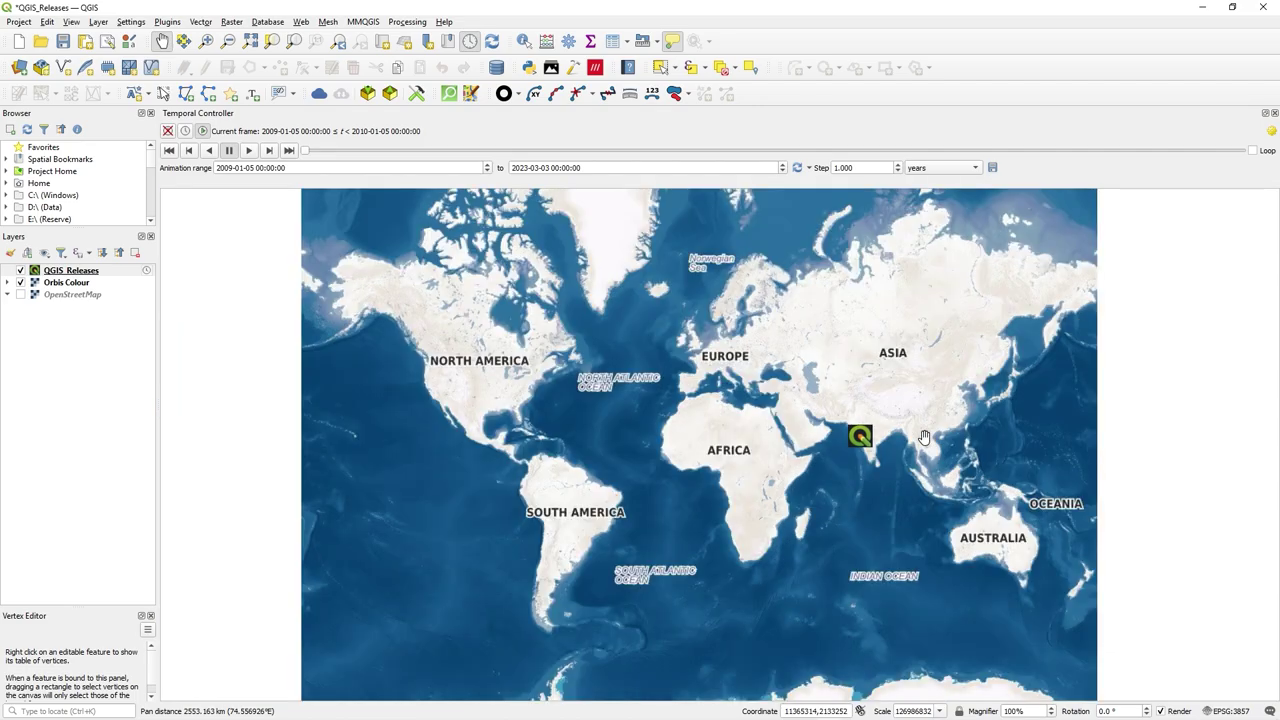
left_click_drag(557, 317, 497, 323)
left_click(467, 44)
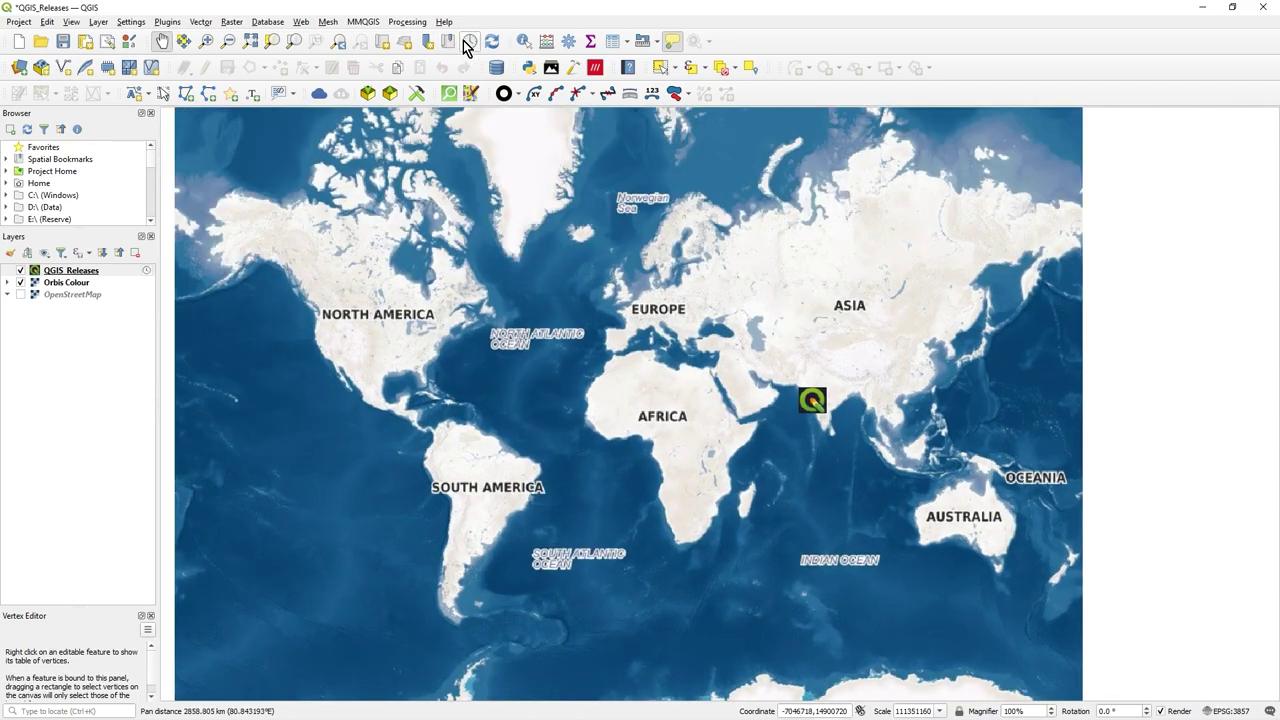
left_click(467, 44)
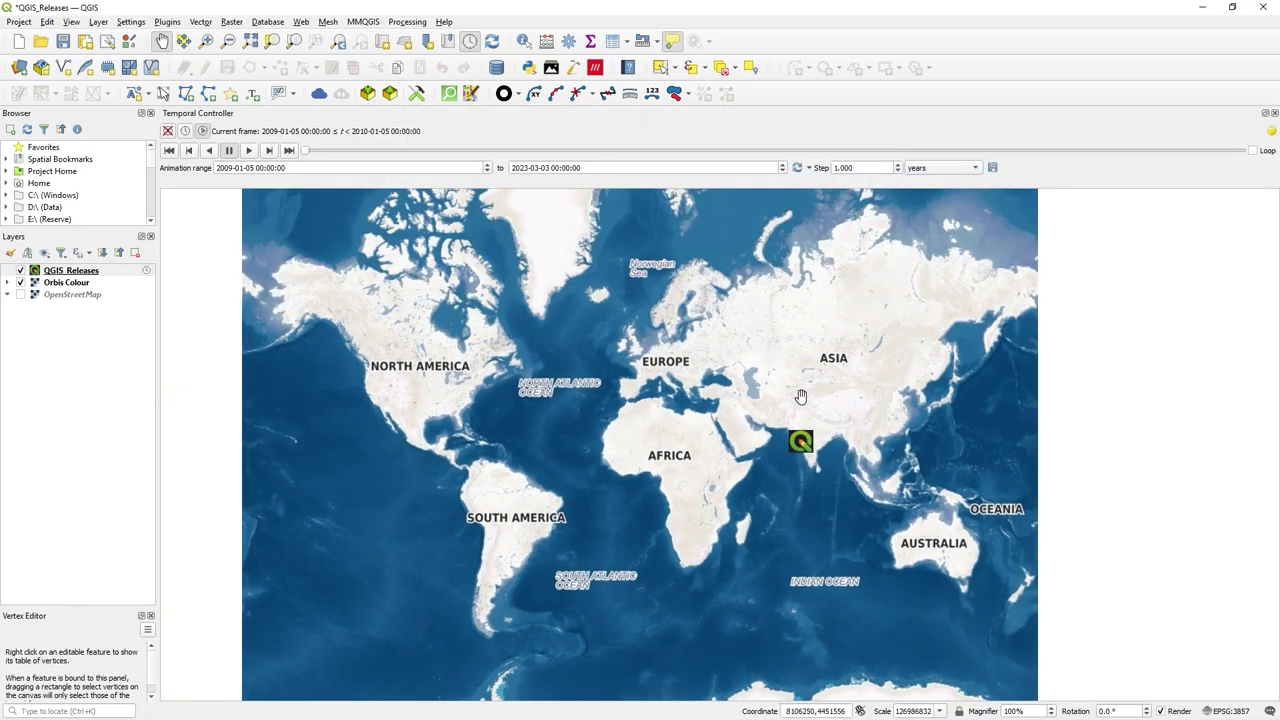
left_click_drag(815, 440, 773, 455)
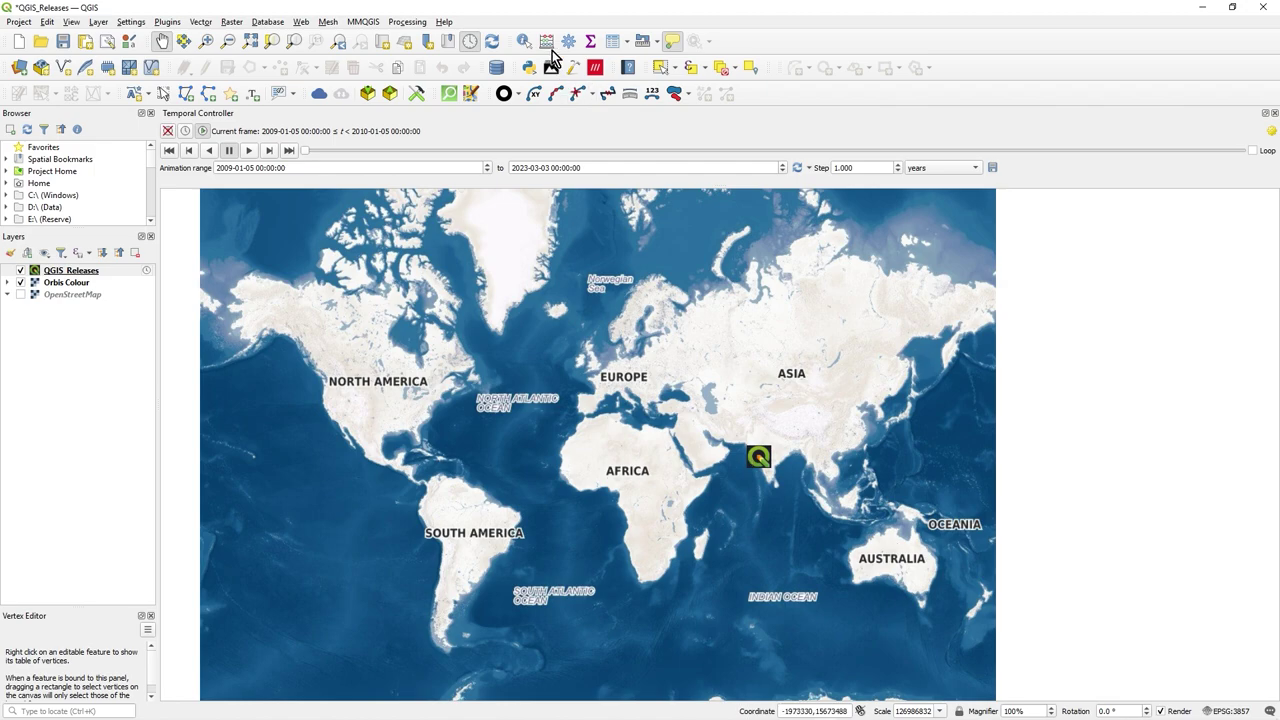
left_click(524, 41)
left_click(760, 459)
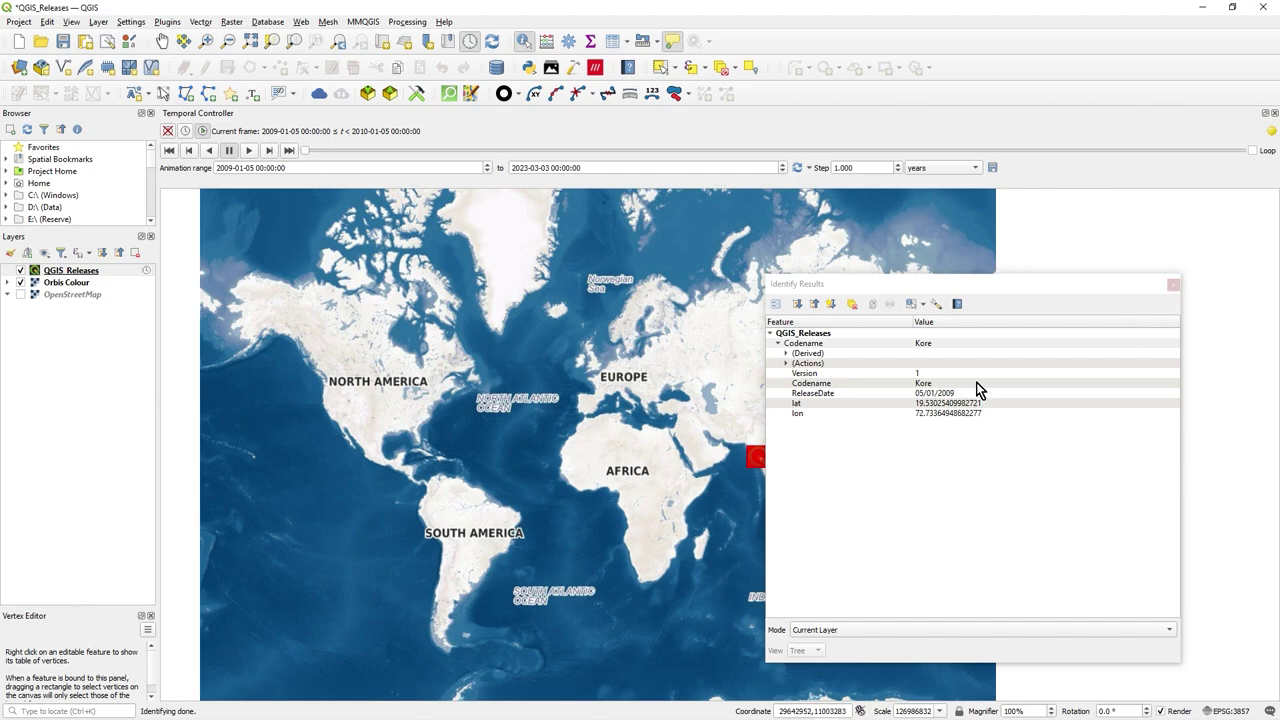
left_click(1173, 286)
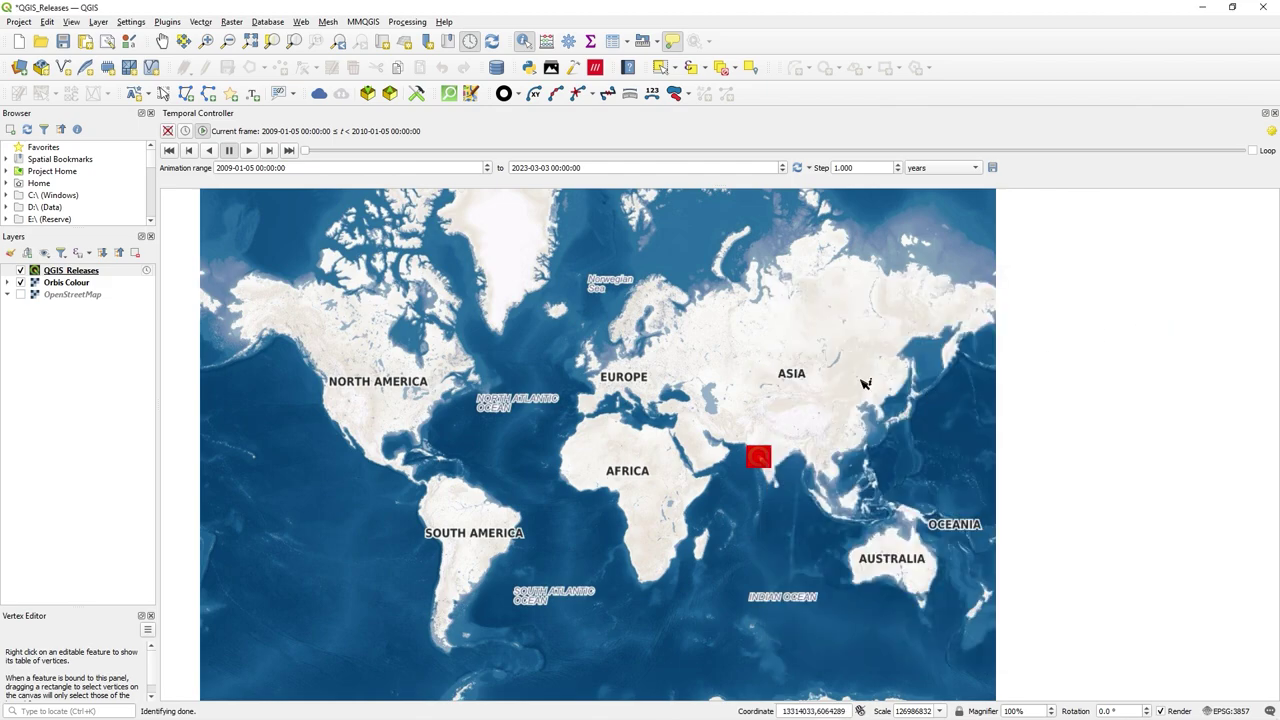
- Clear the India point identification and set the animation range to the full 2009–2023 range
left_click(1035, 376)
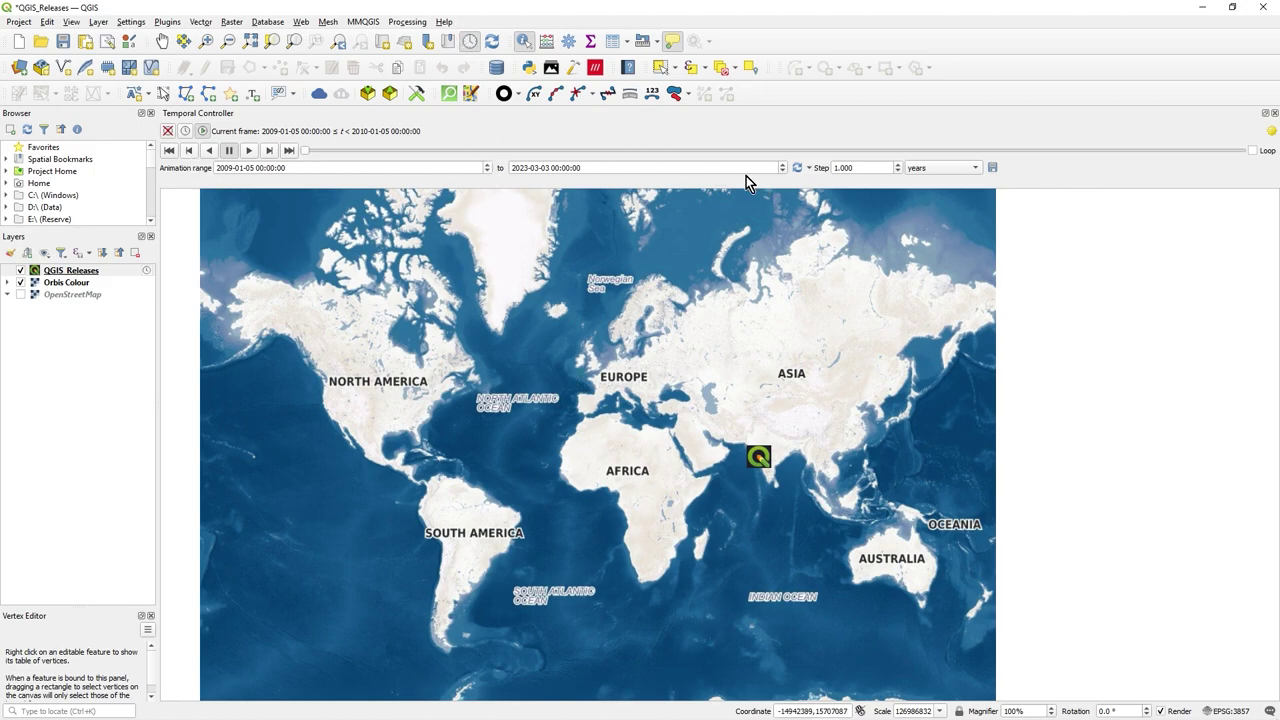
left_click(810, 169)
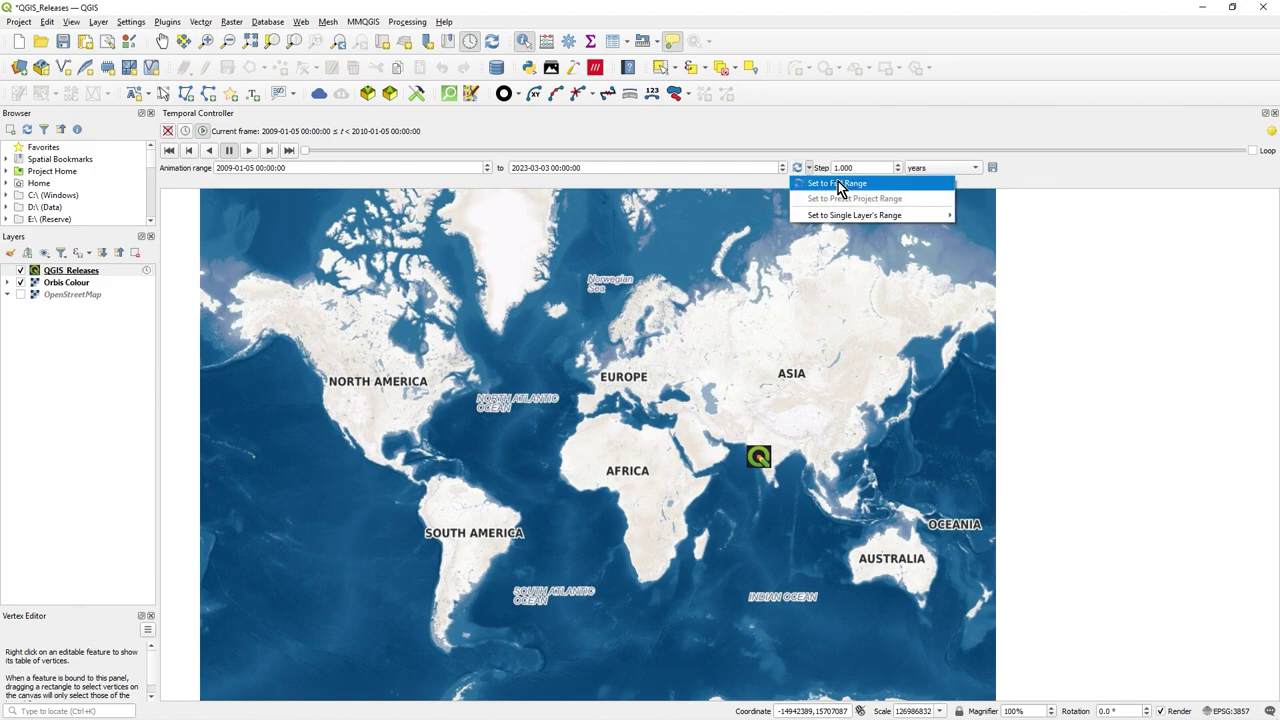
left_click(840, 186)
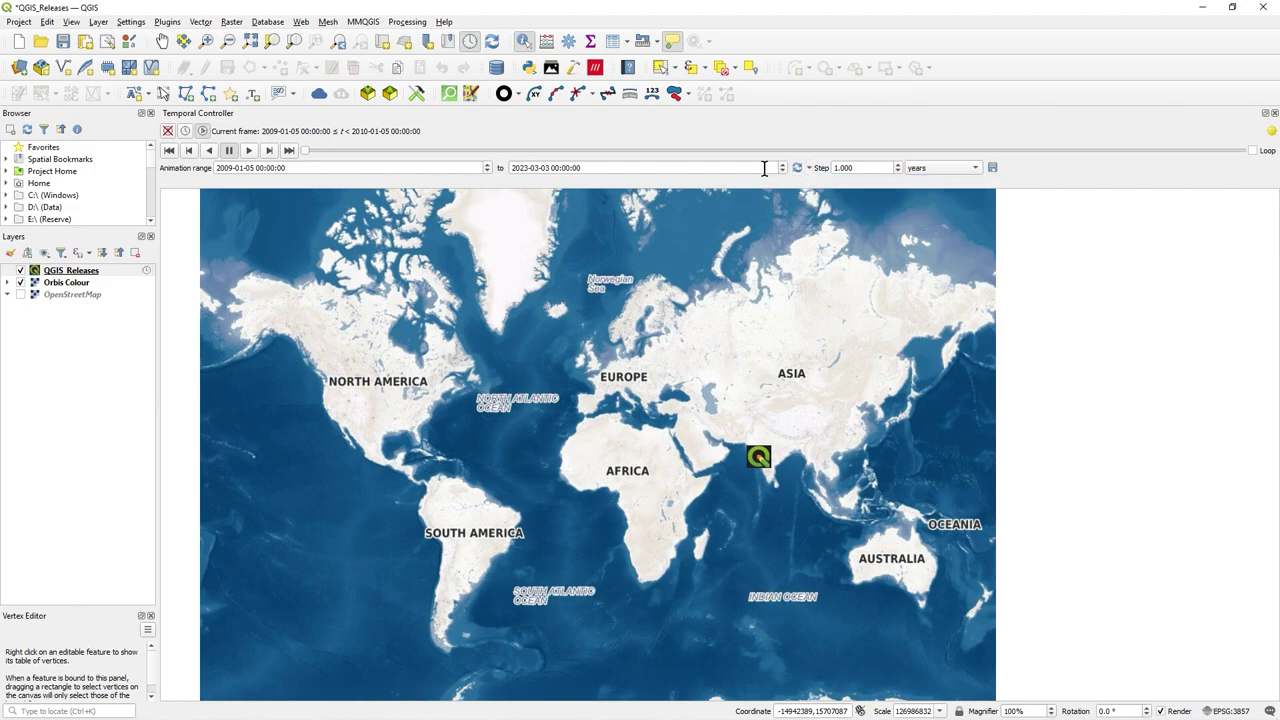
- Reopen the attribute table, sort ReleaseDate oldest first to confirm 05/01/2009, then close it
right_click(90, 272)
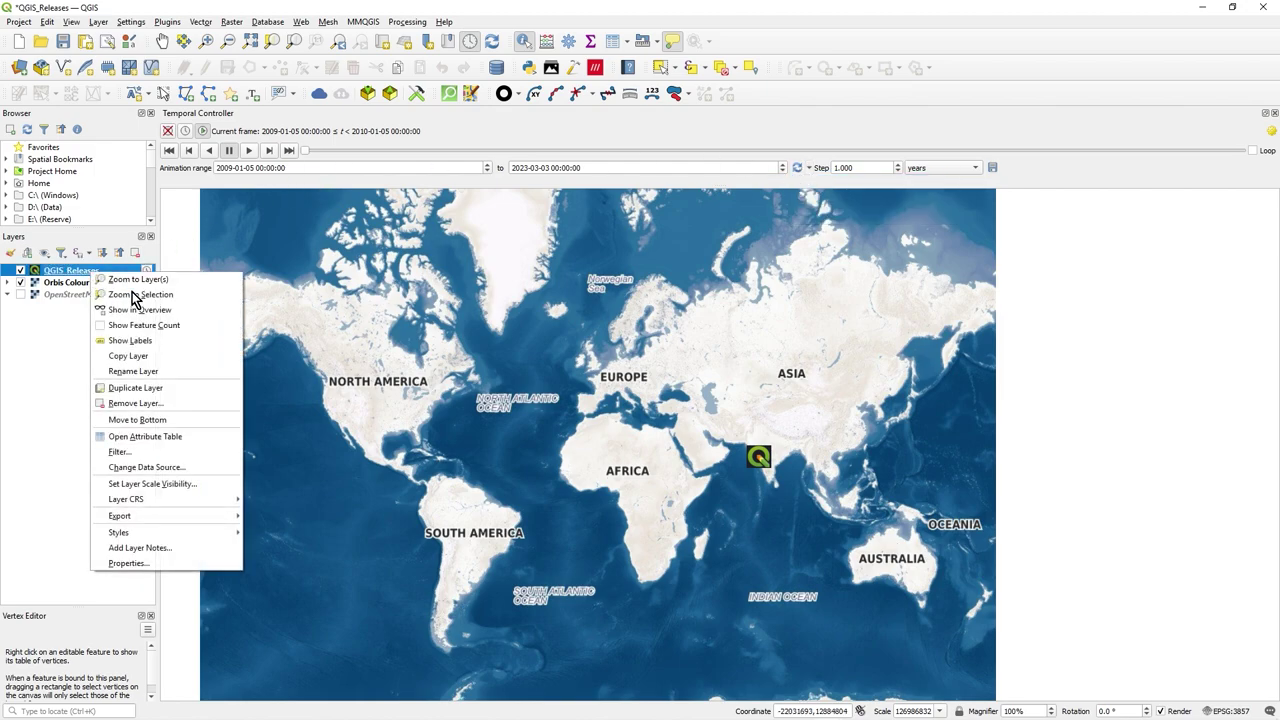
left_click(174, 439)
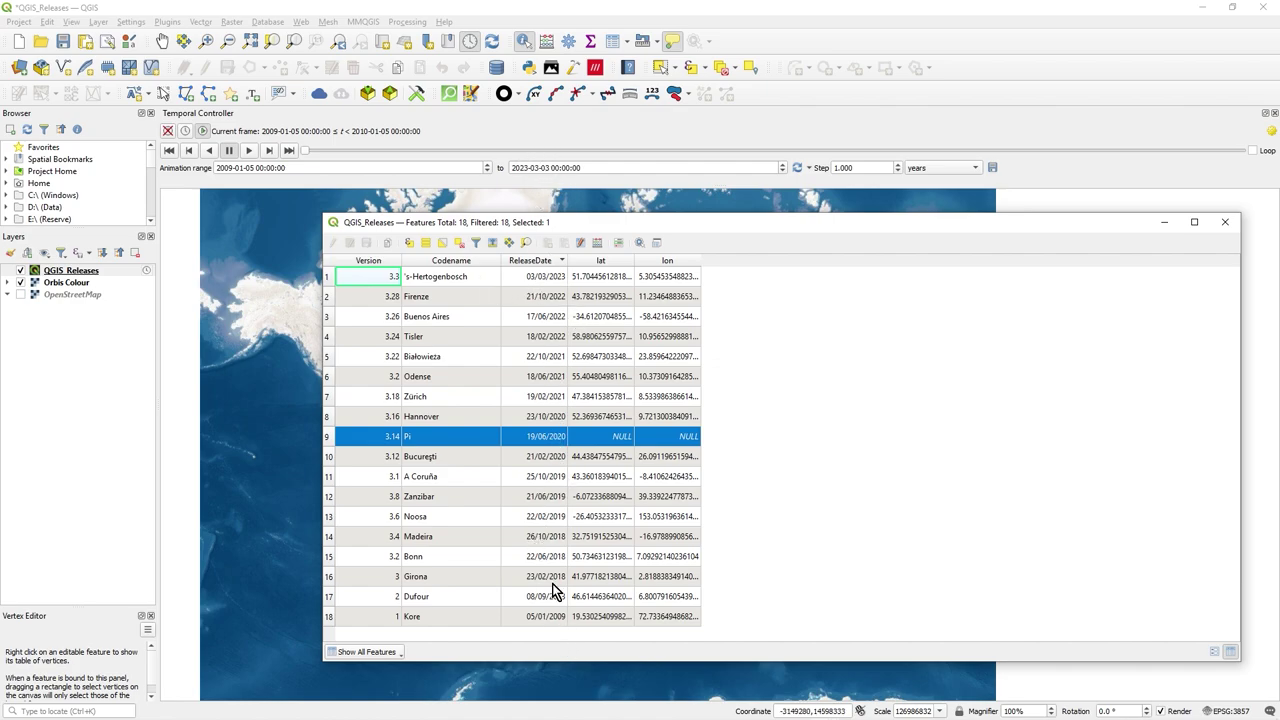
left_click(562, 261)
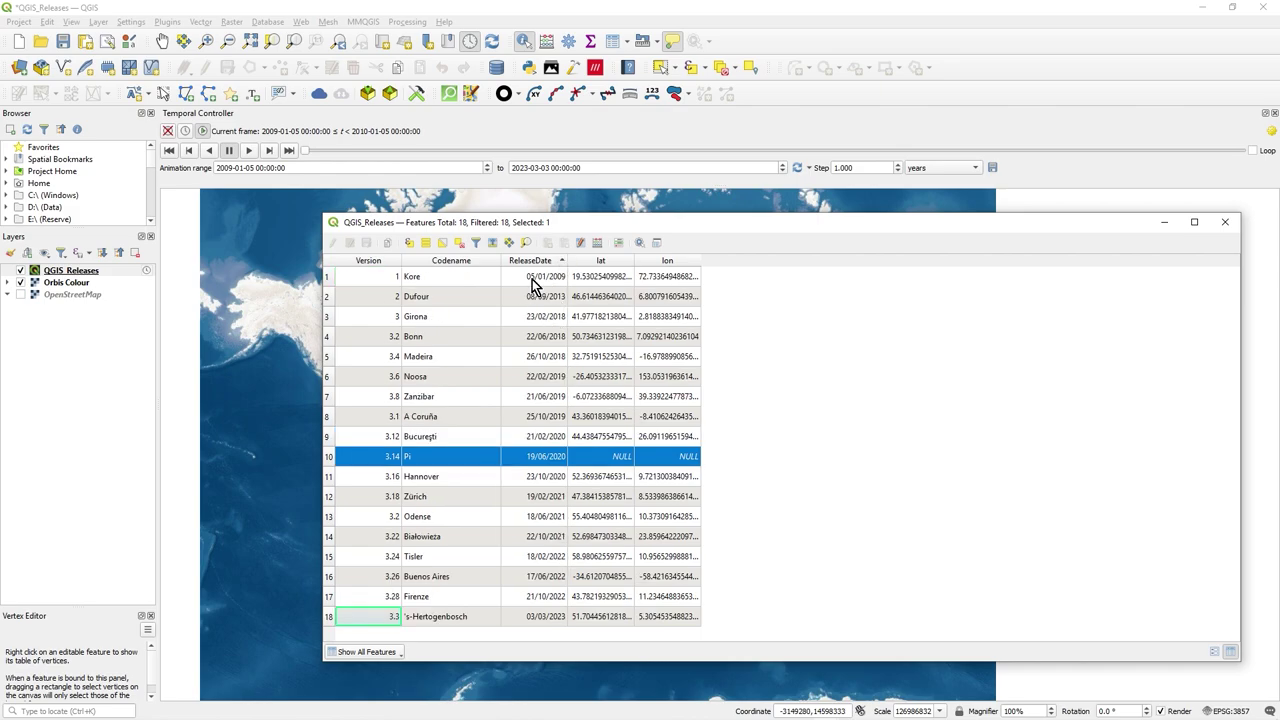
left_click(532, 280)
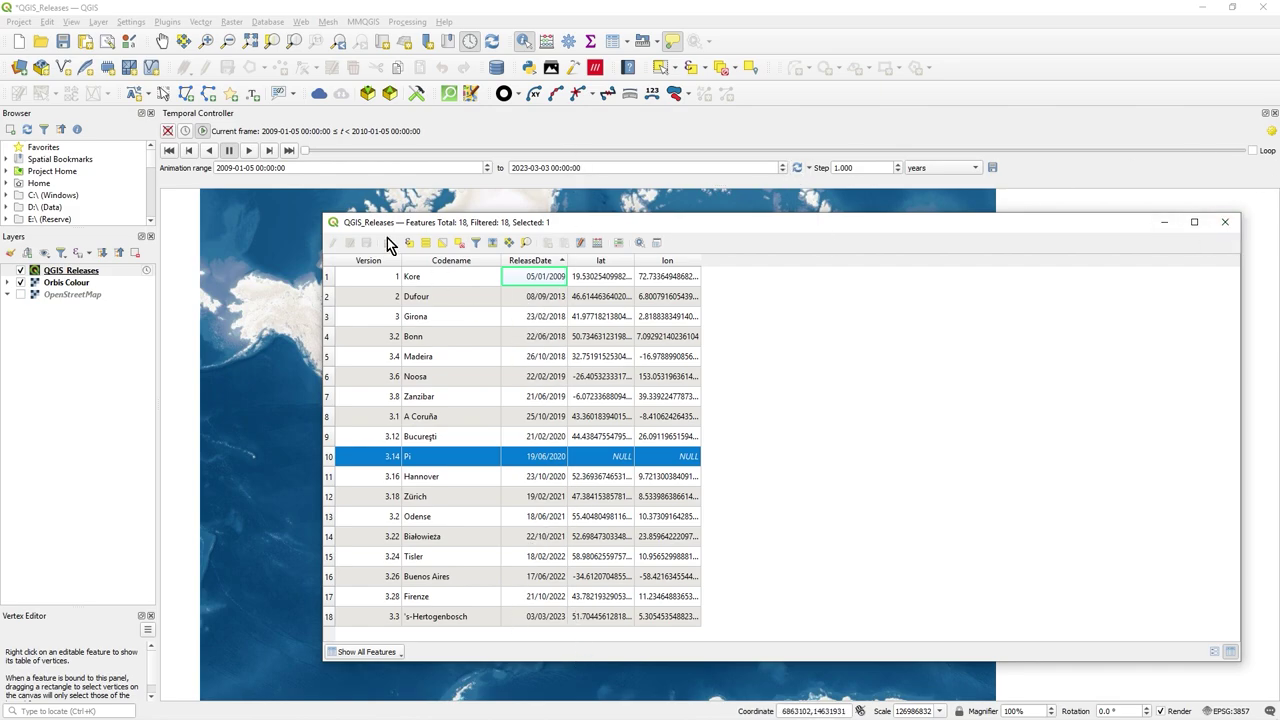
left_click(1225, 222)
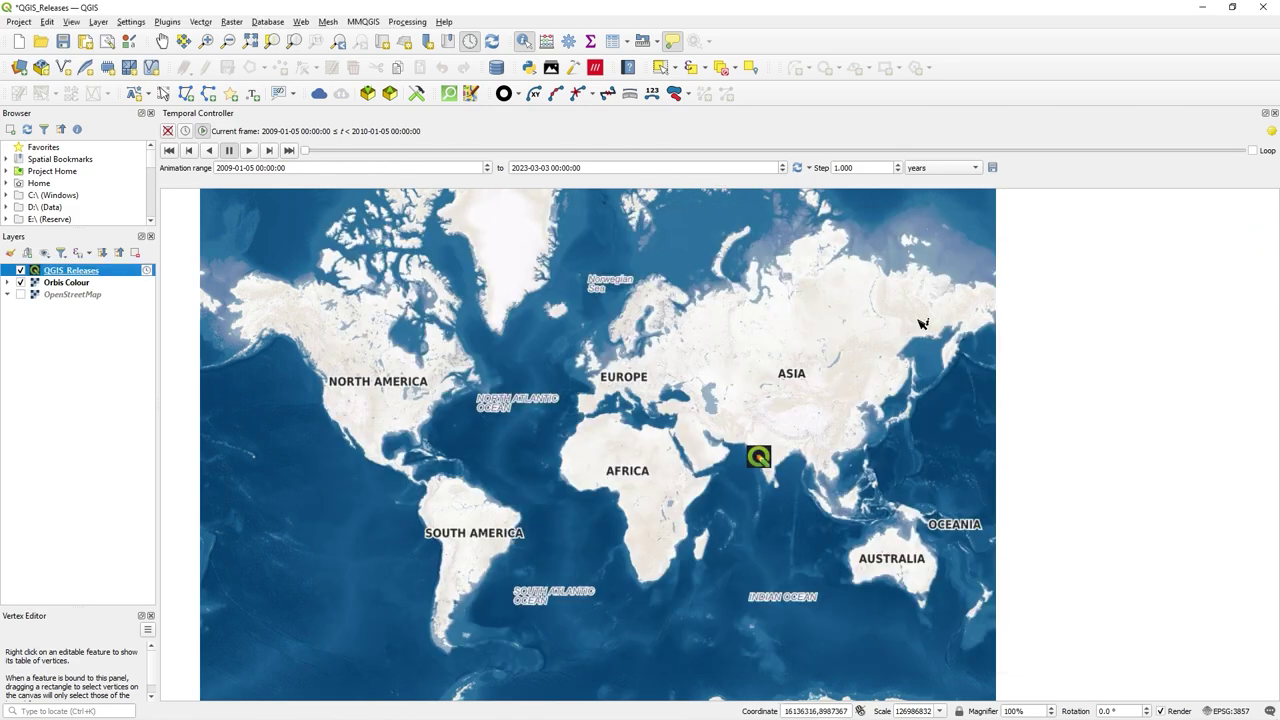
left_click(960, 177)
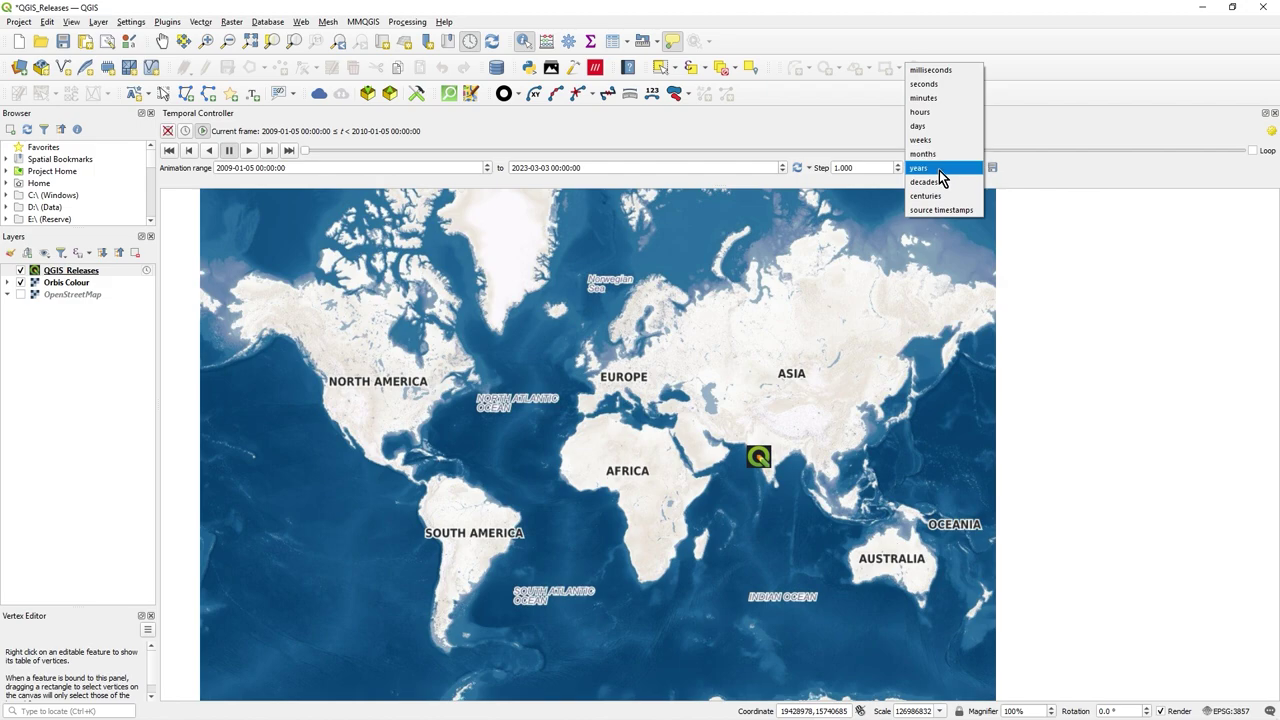
left_click(939, 170)
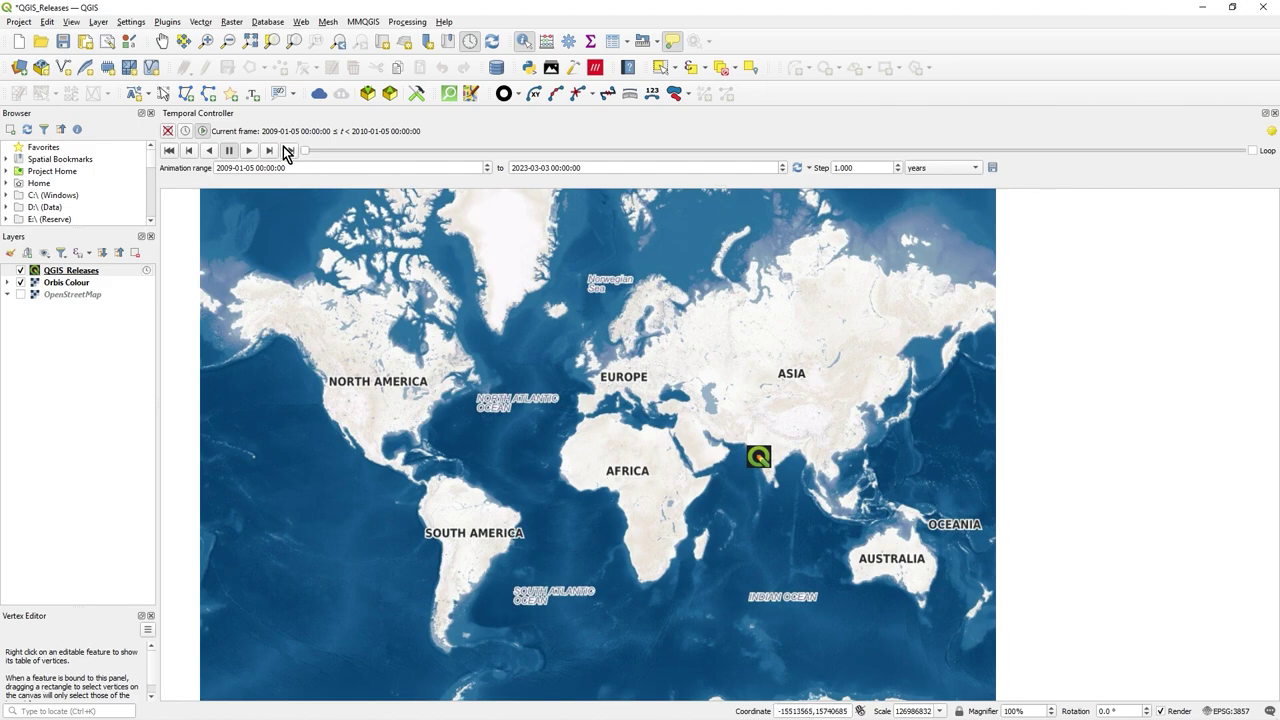
- Play the release date animation through to the 2023 frame
left_click(250, 152)
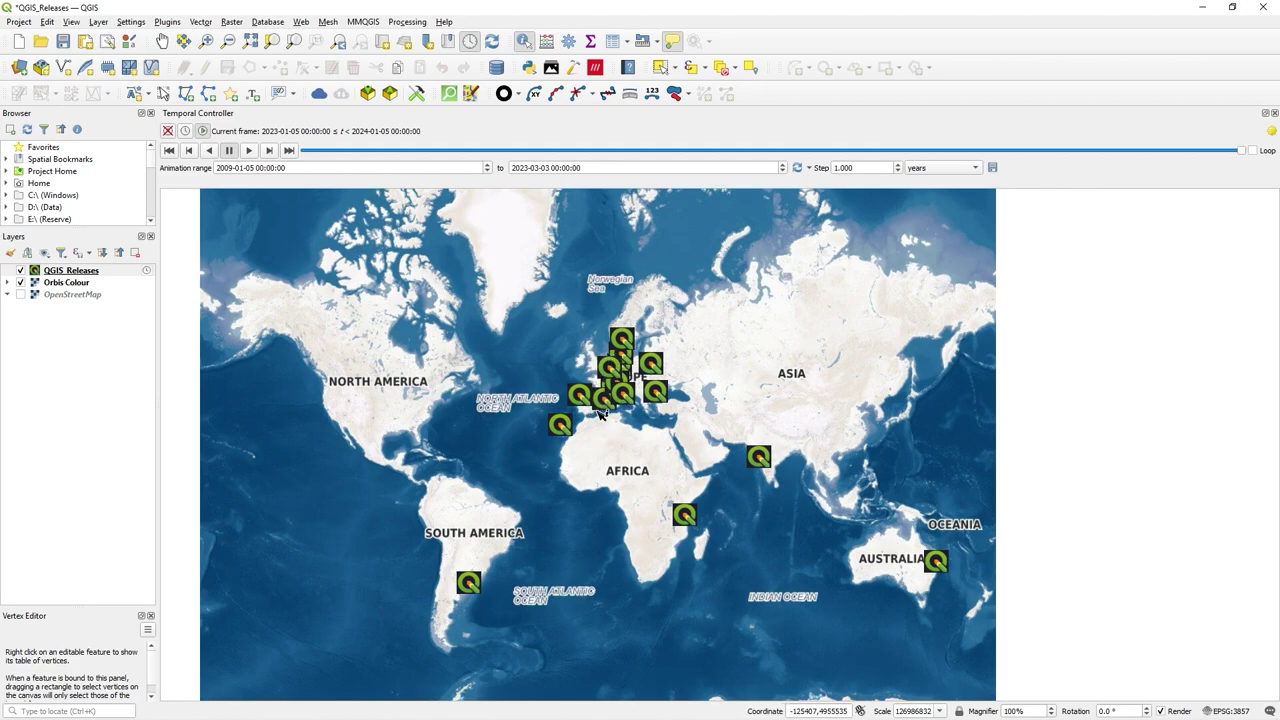
- Zoom and pan the map onto central Europe and drag the timeline back to 2022–2023
scroll(602, 382, "up", 3)
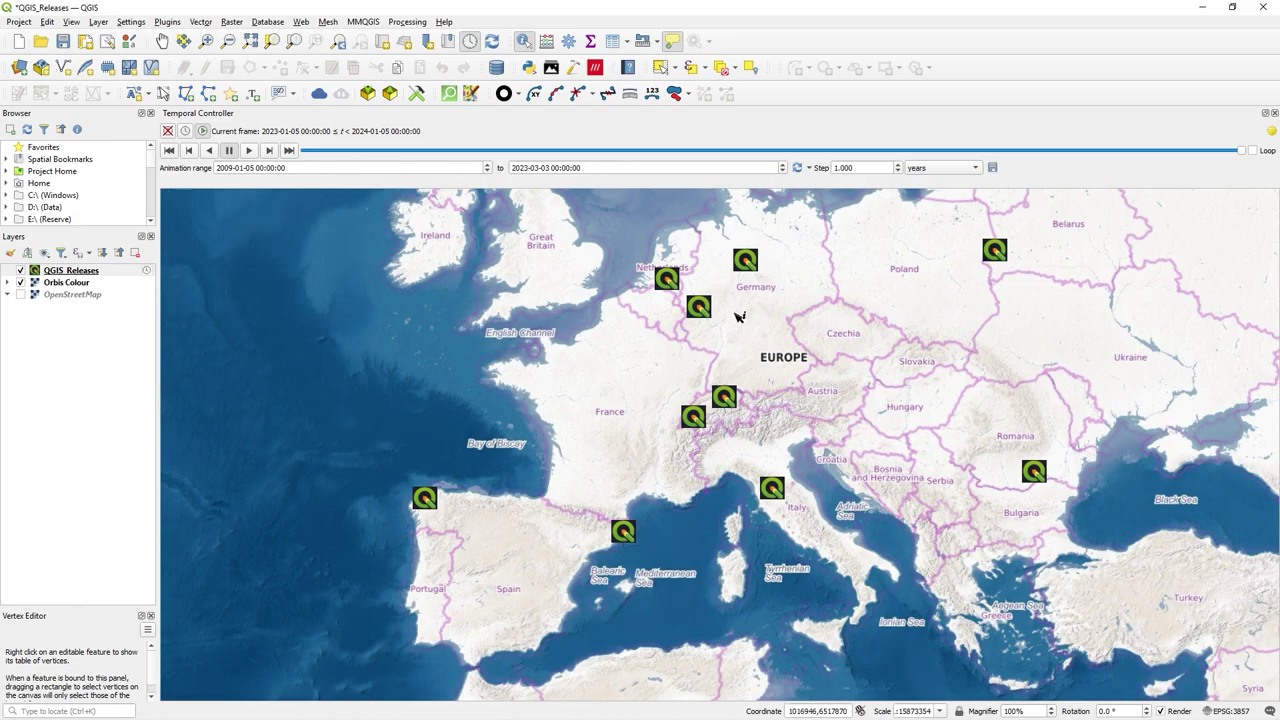
left_click(164, 42)
left_click_drag(833, 352, 784, 375)
scroll(695, 413, "up", 1)
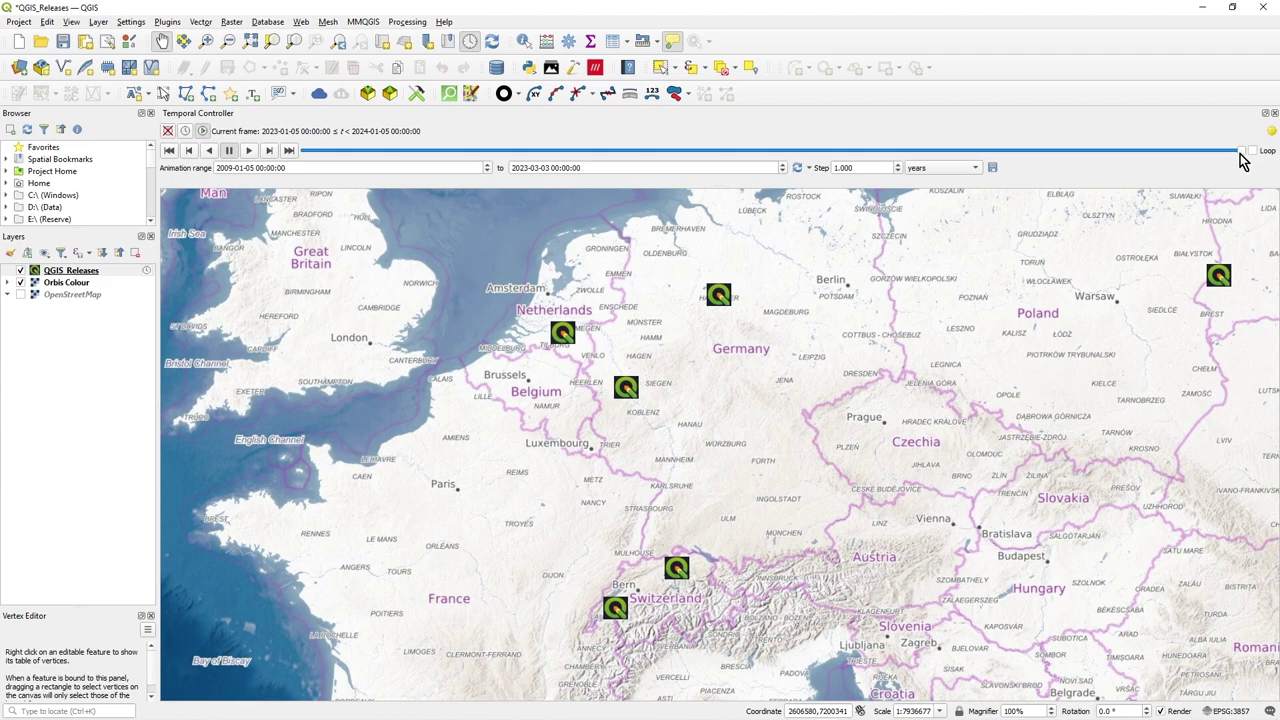
left_click_drag(1245, 157, 1083, 162)
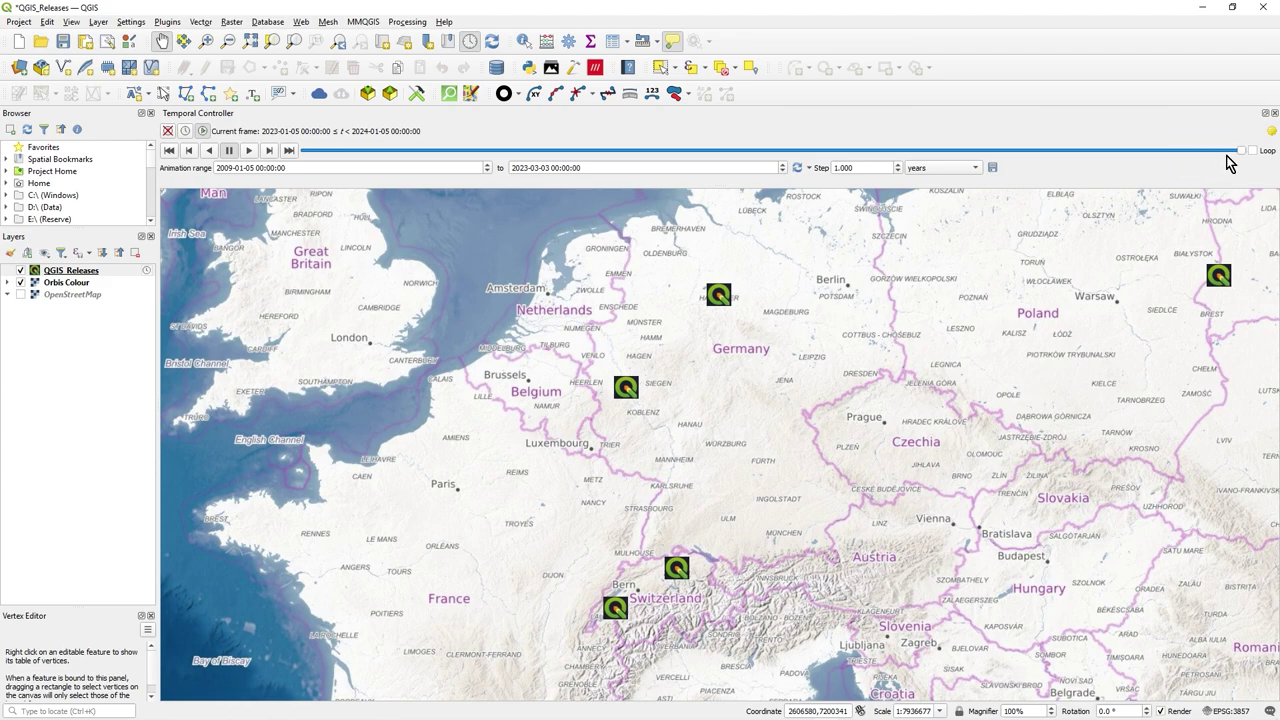
mouse_move(1229, 163)
left_mouse_down()
mouse_move(1180, 149)
mouse_move(878, 145)
mouse_move(1208, 163)
left_mouse_up()
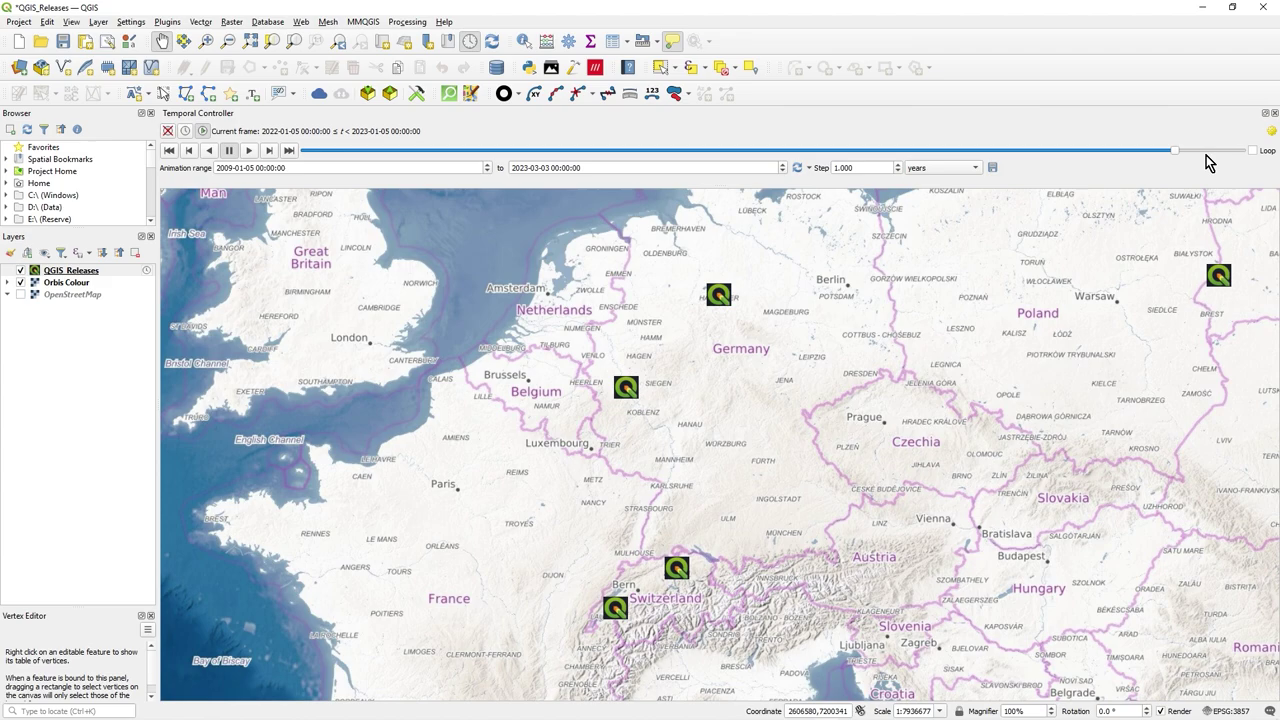
left_click(1272, 134)
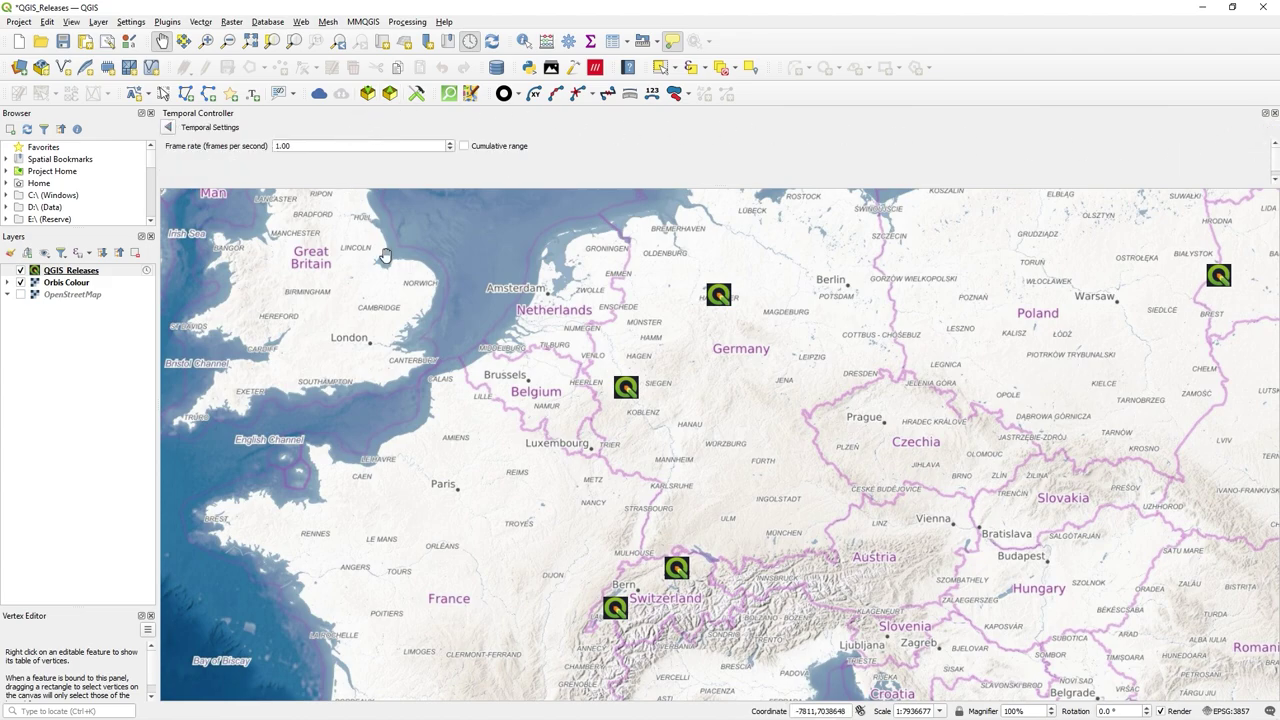
left_click(336, 146)
left_click(172, 128)
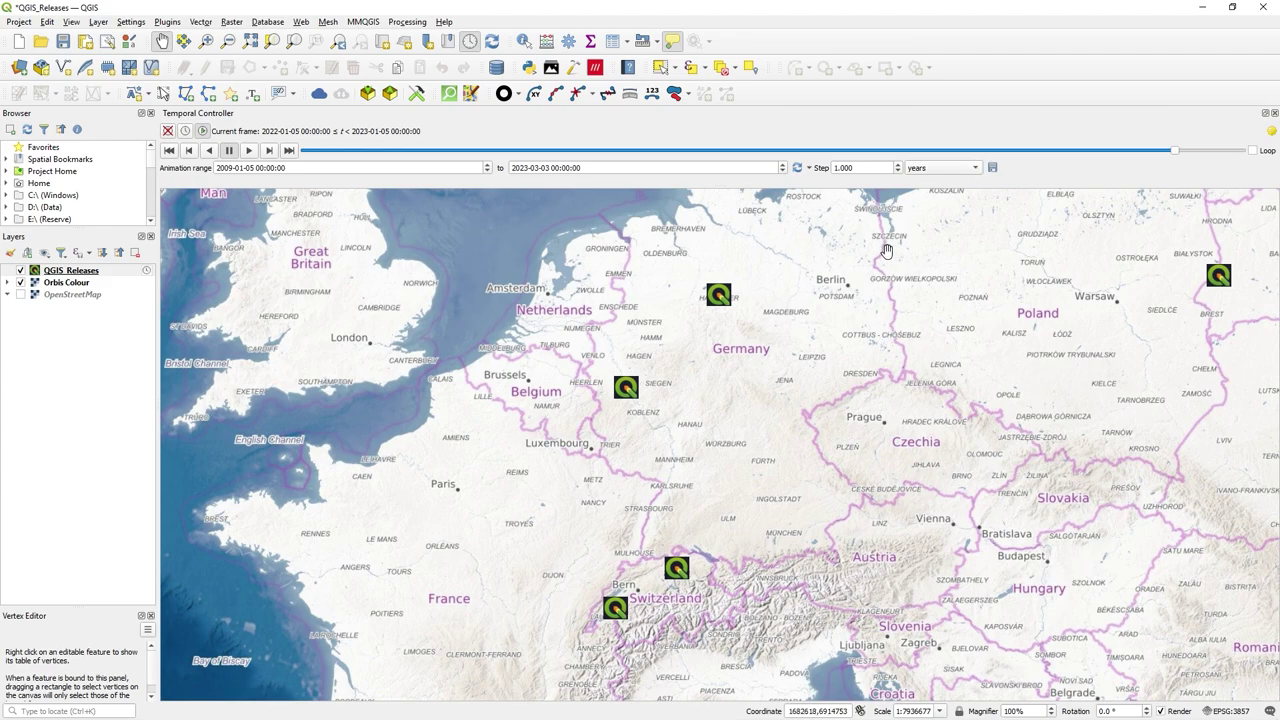
- Export the animation as QGIS_Releases####.png frames into D:\temp\temporal
left_click(999, 167)
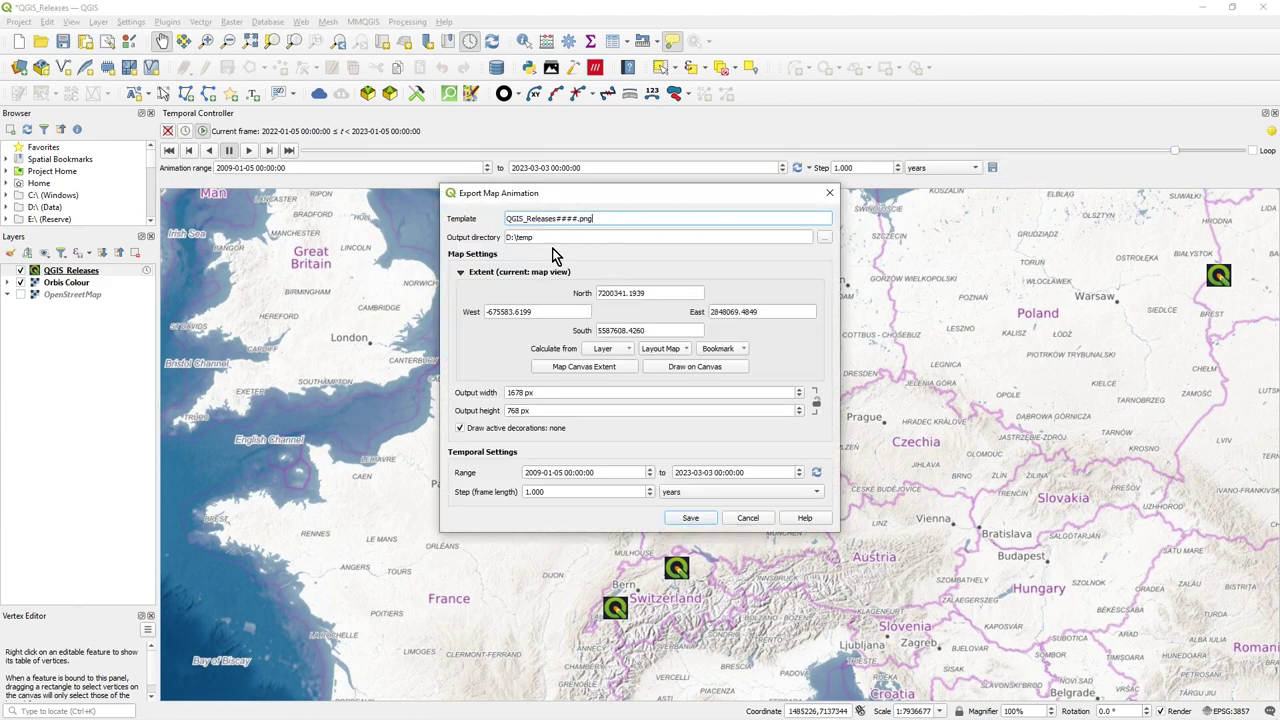
left_click_drag(591, 235, 458, 226)
key("End")
type("emporal")
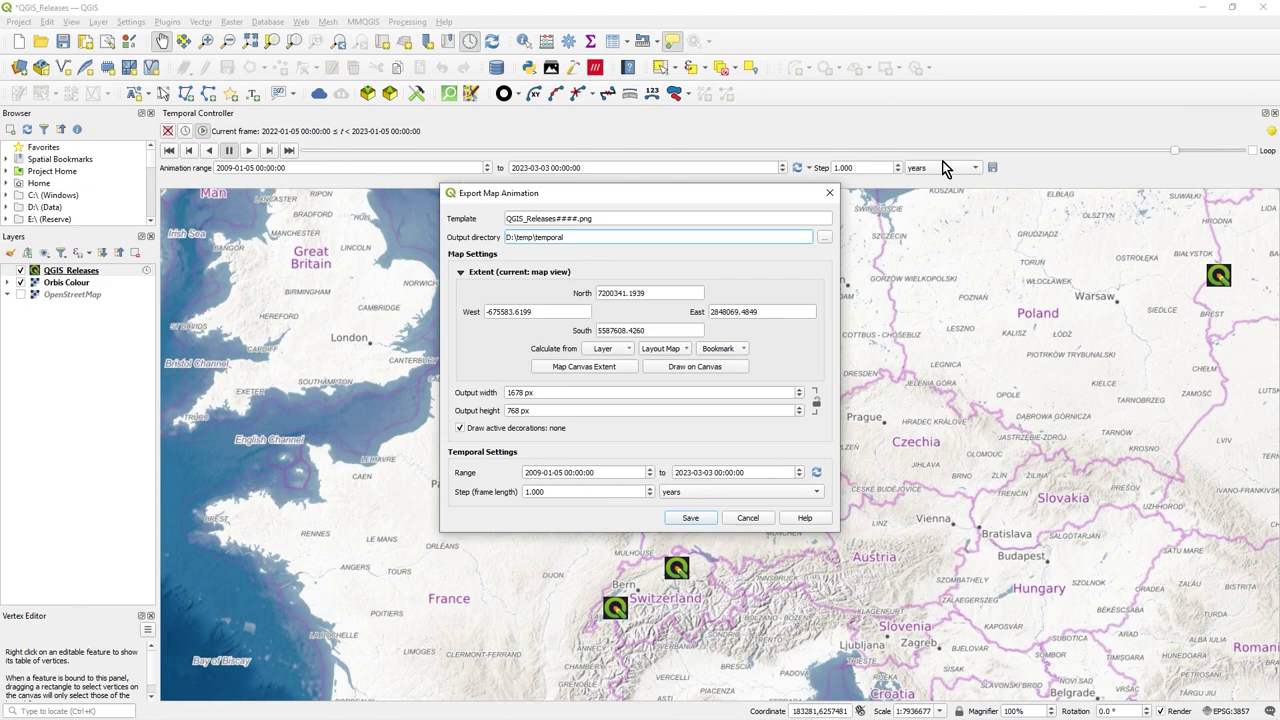
left_click(689, 518)
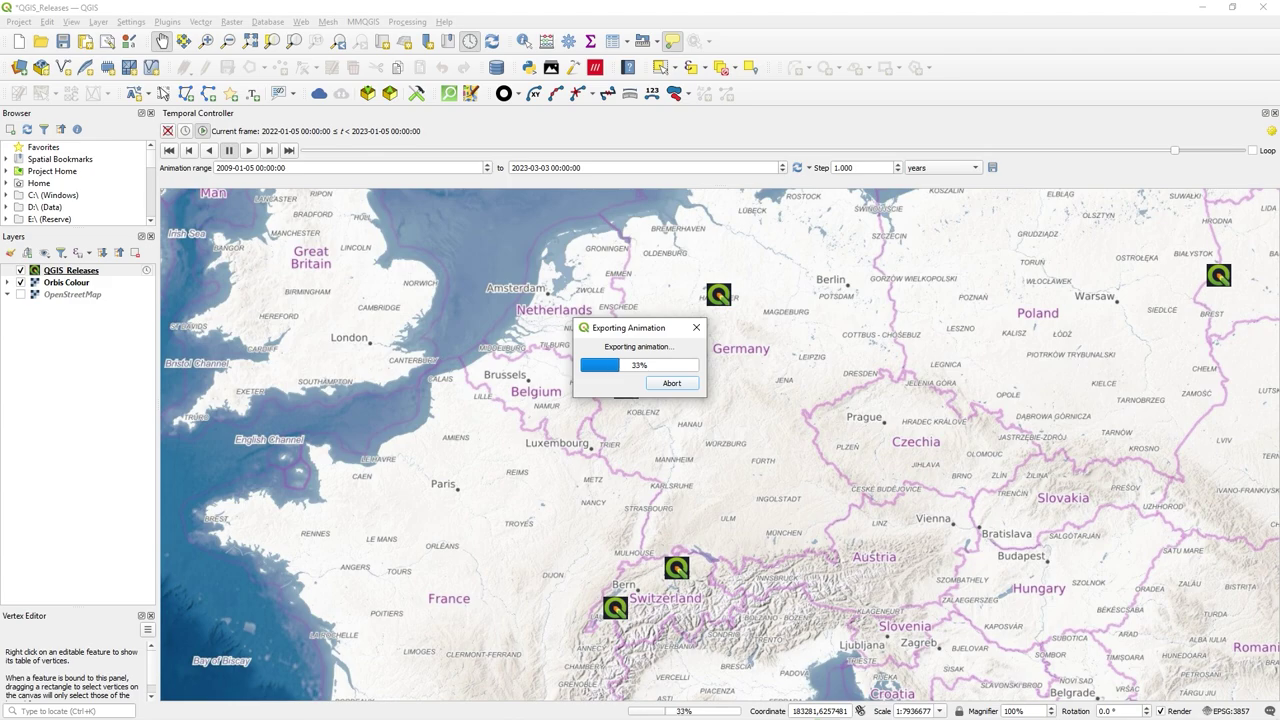
key("alt+Tab")
left_click_drag(765, 89, 878, 98)
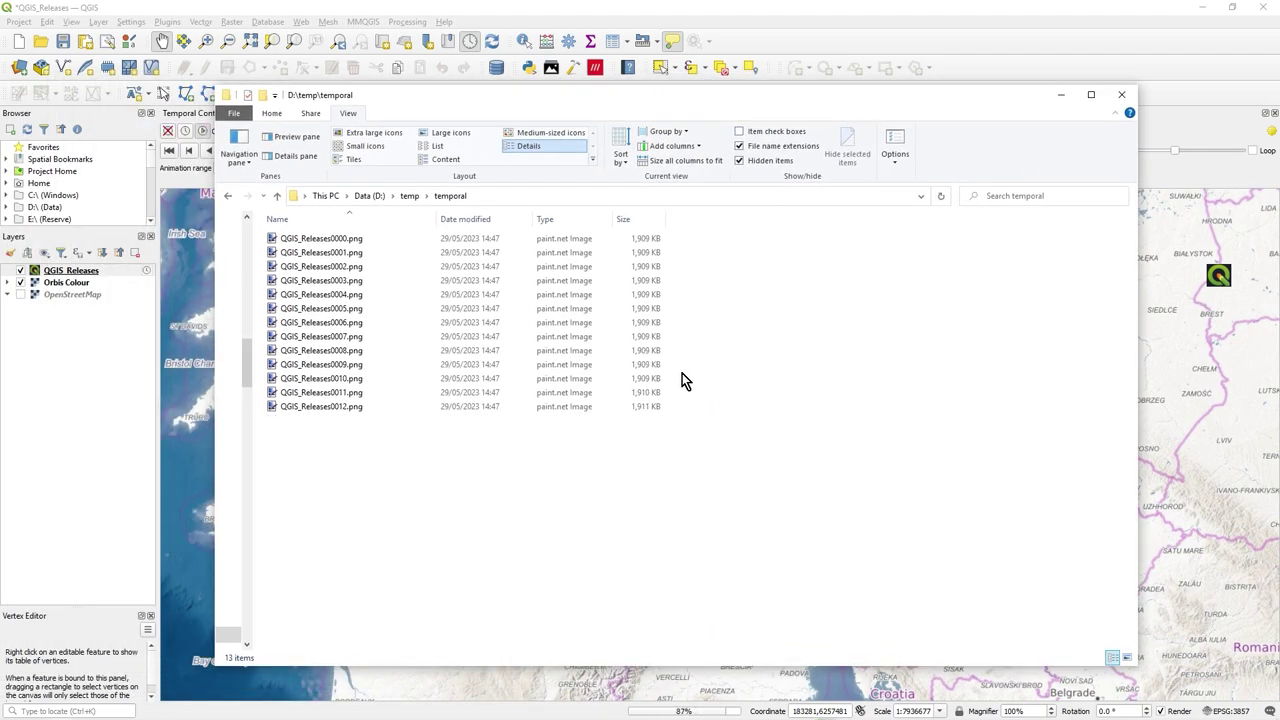
left_click(378, 133)
scroll(697, 480, "down", 3)
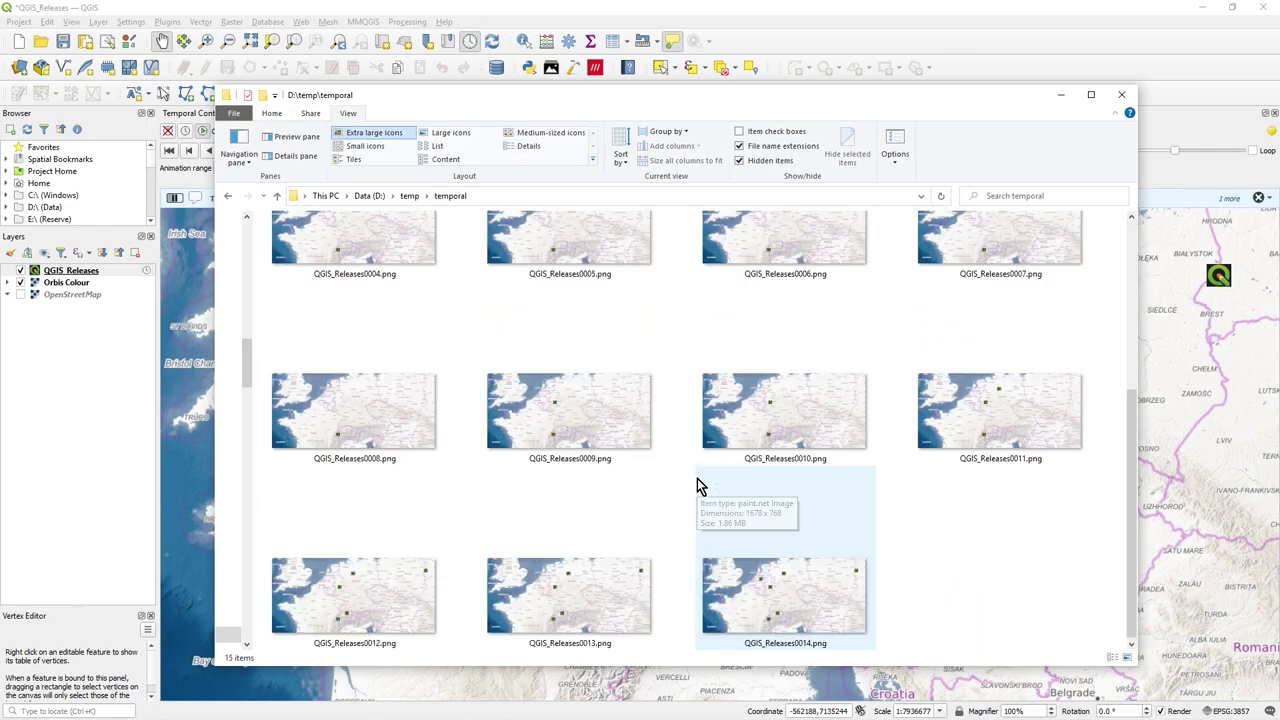
scroll(608, 512, "up", 3)
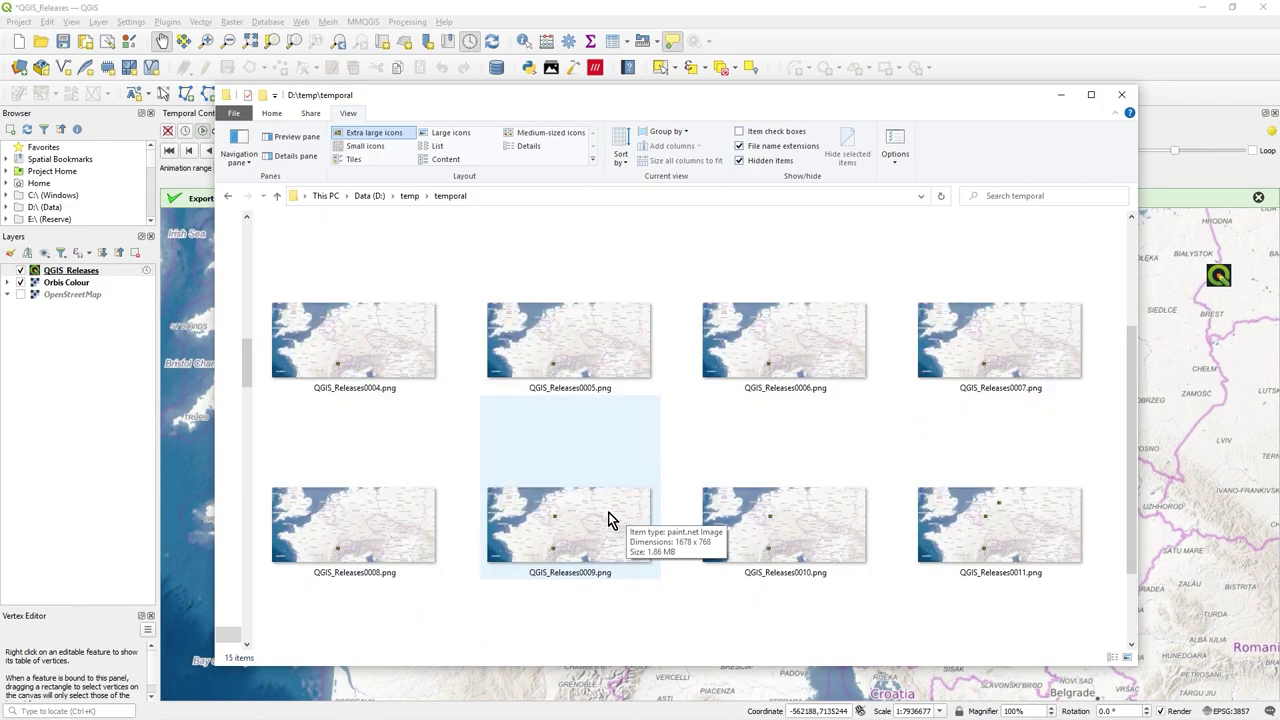
scroll(608, 513, "down", 2)
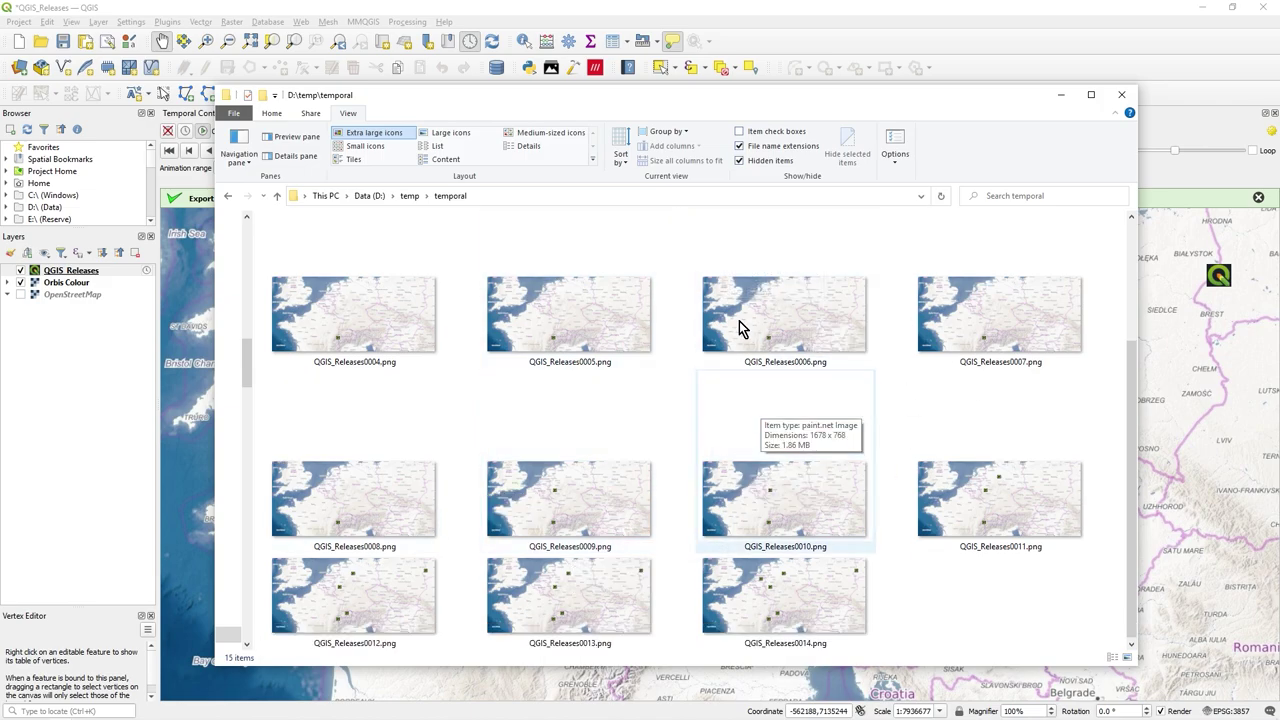
left_click(1121, 94)
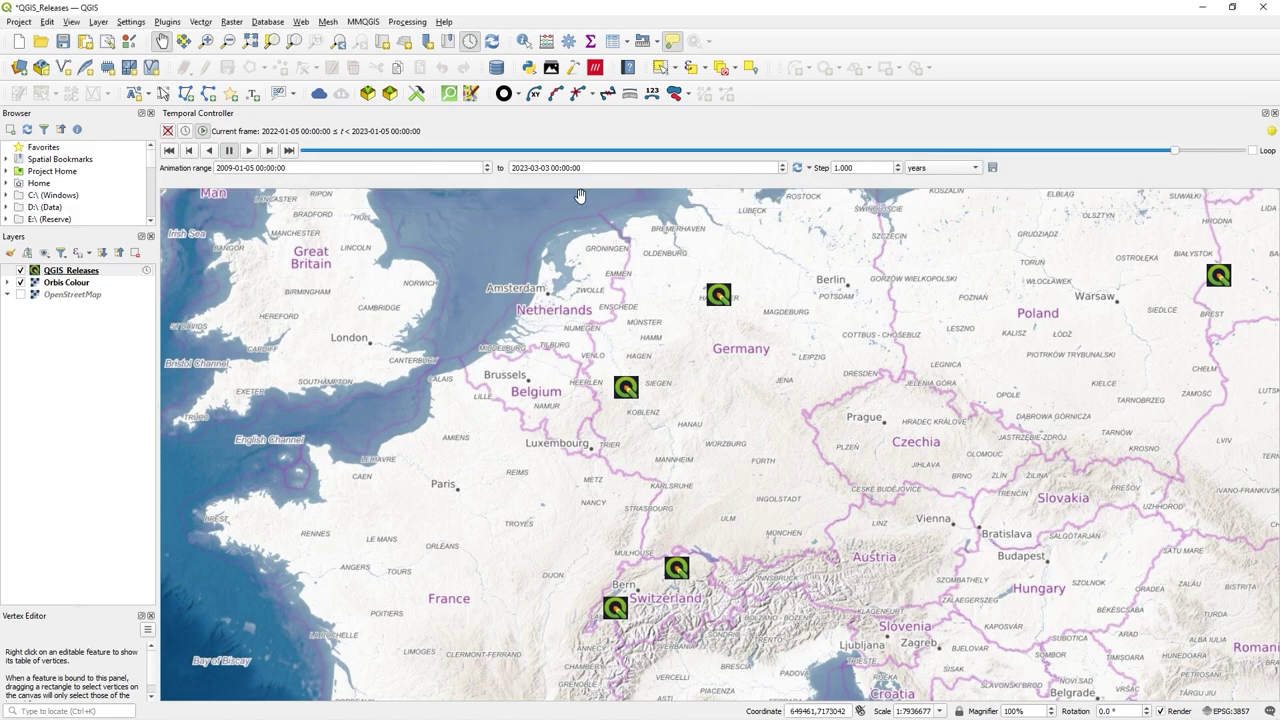
right_click(85, 273)
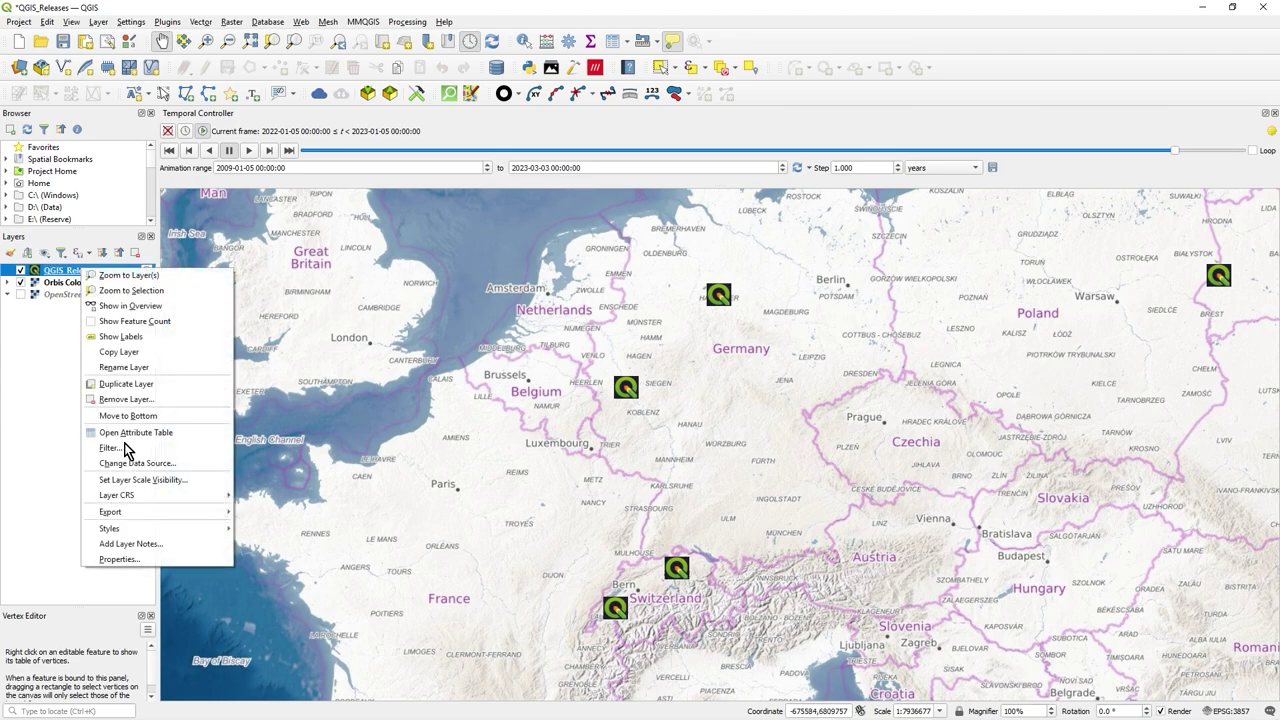
left_click(150, 556)
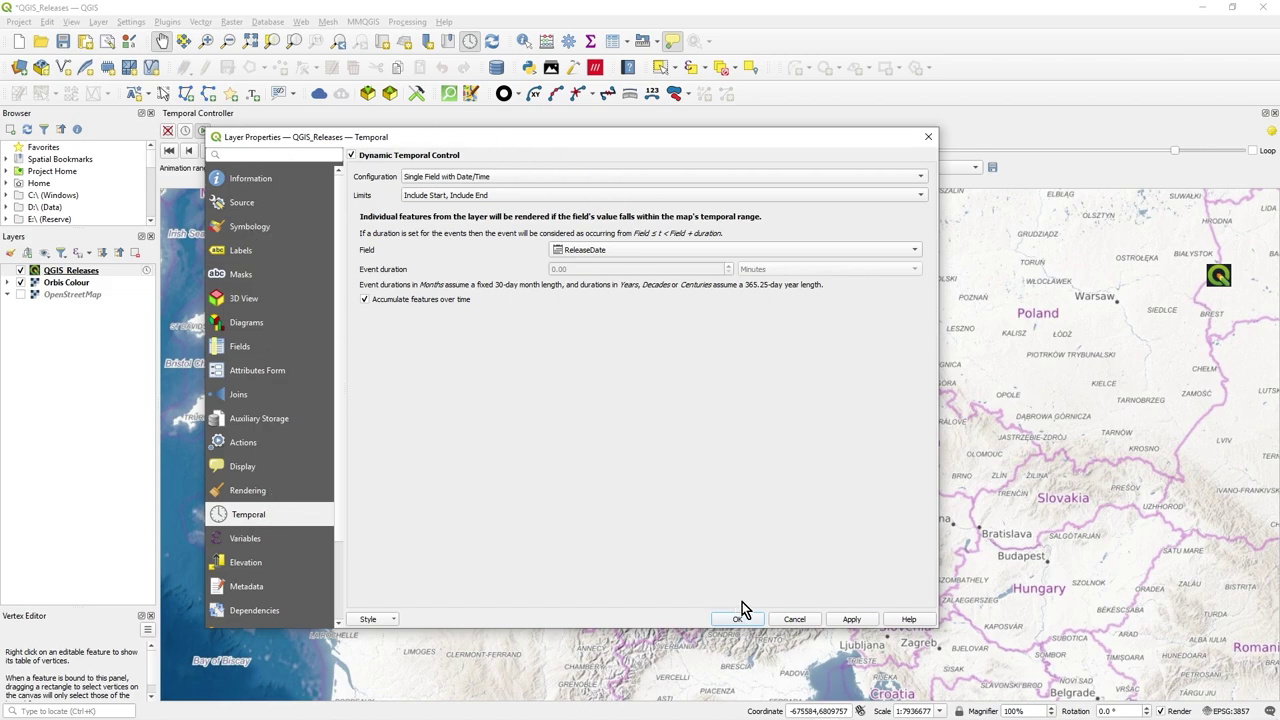
left_click(797, 620)
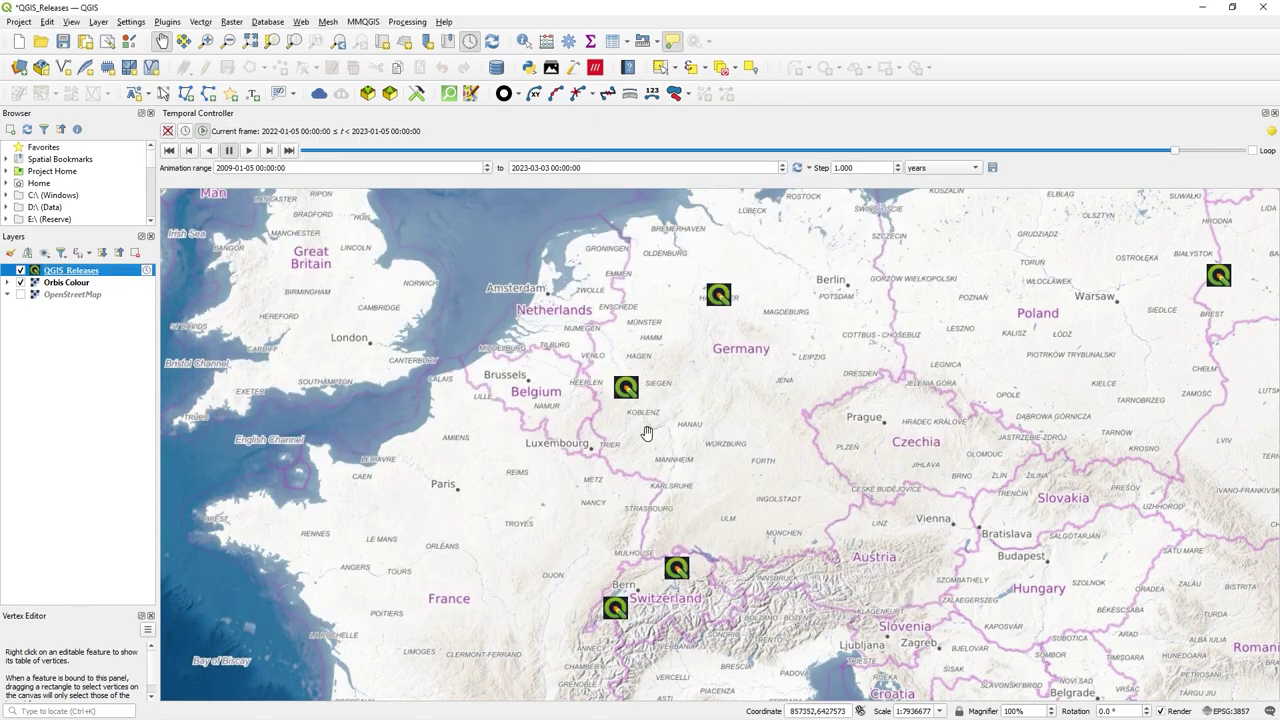